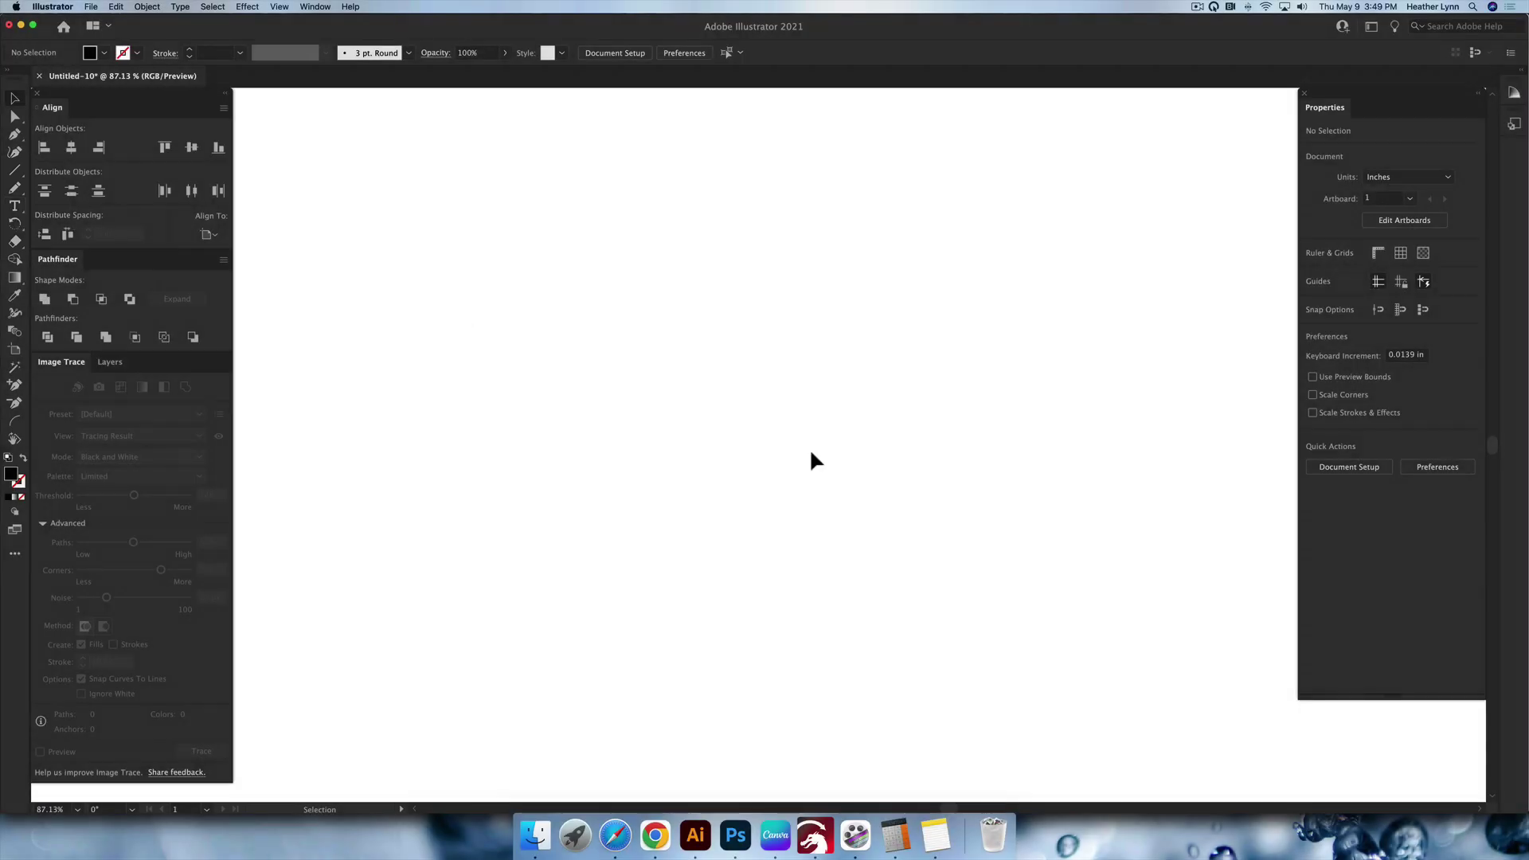
- Type two 'Heather' text lines on the artboard, one below the other
{"action": "key", "text": "t"}
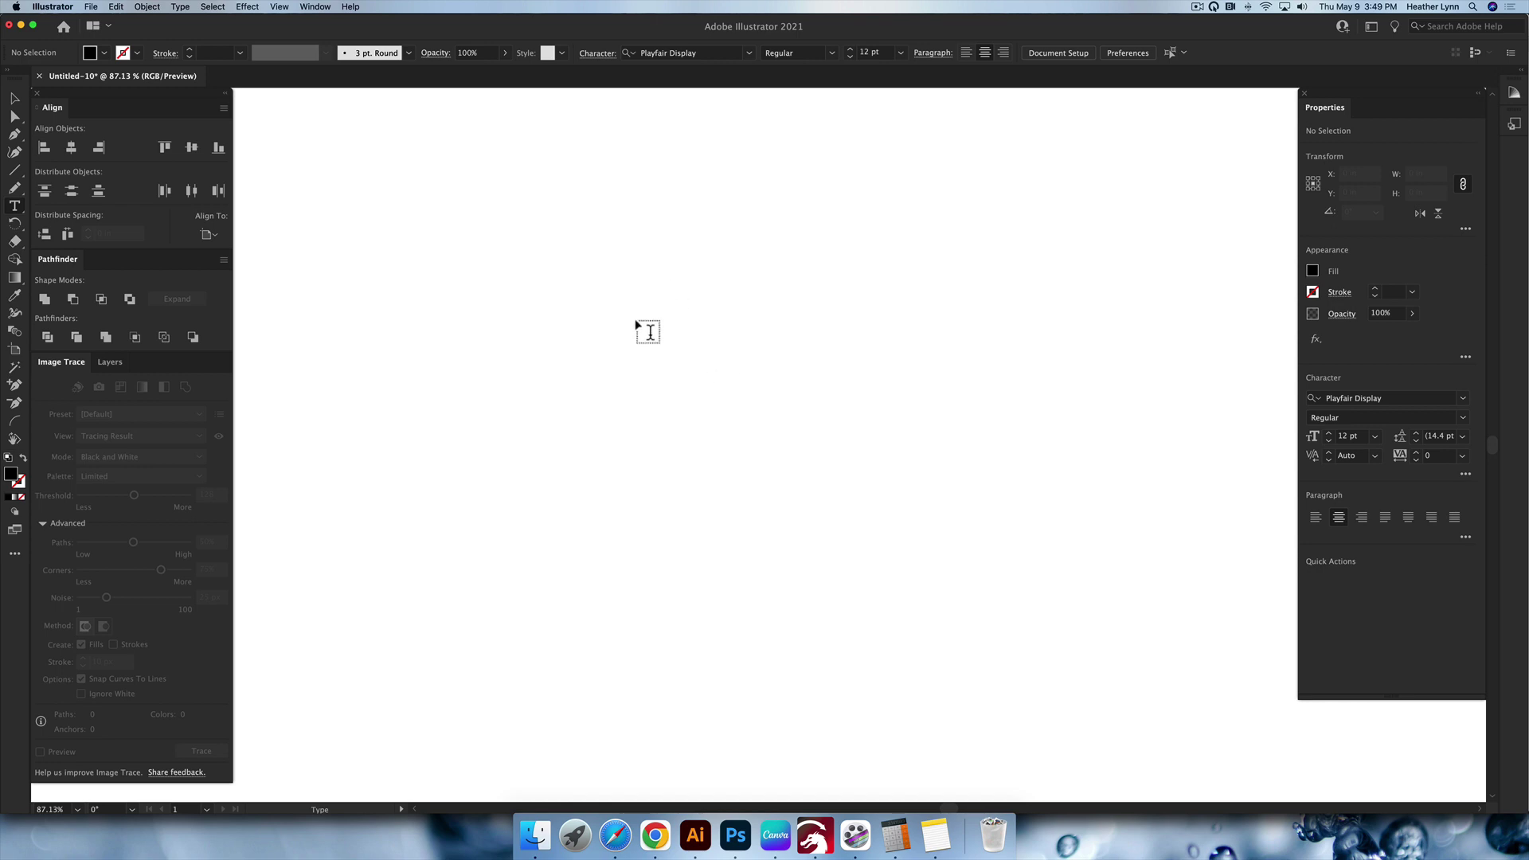
{"action": "left_click", "coordinate": [641, 359]}
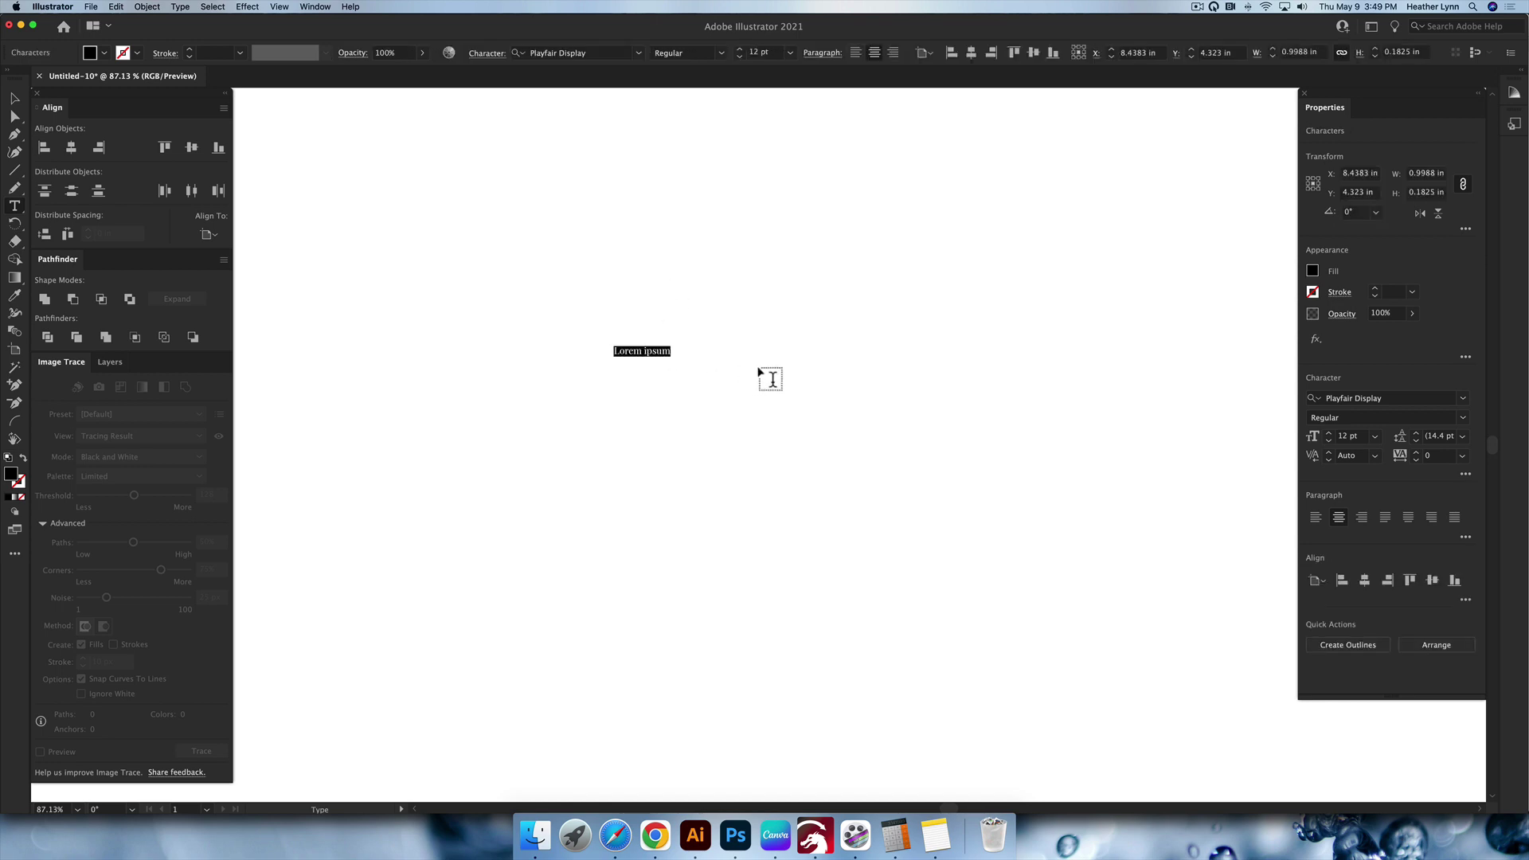
{"action": "key", "text": "super+z"}
{"action": "type", "text": "Heather"}
{"action": "left_click", "coordinate": [757, 364], "text": "super"}
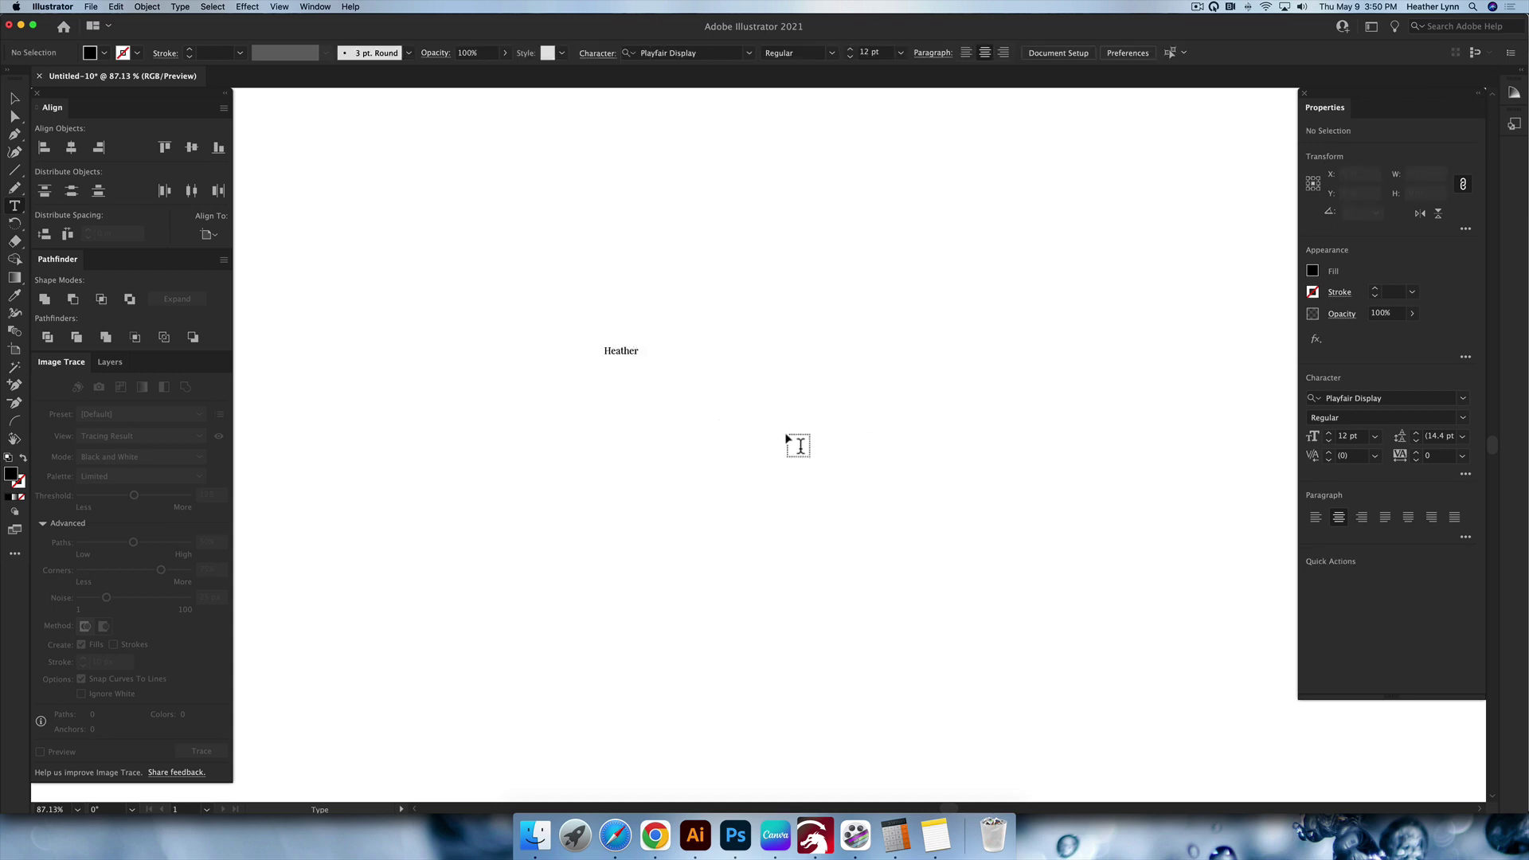
{"action": "left_click", "coordinate": [557, 412]}
{"action": "type", "text": "Heather"}
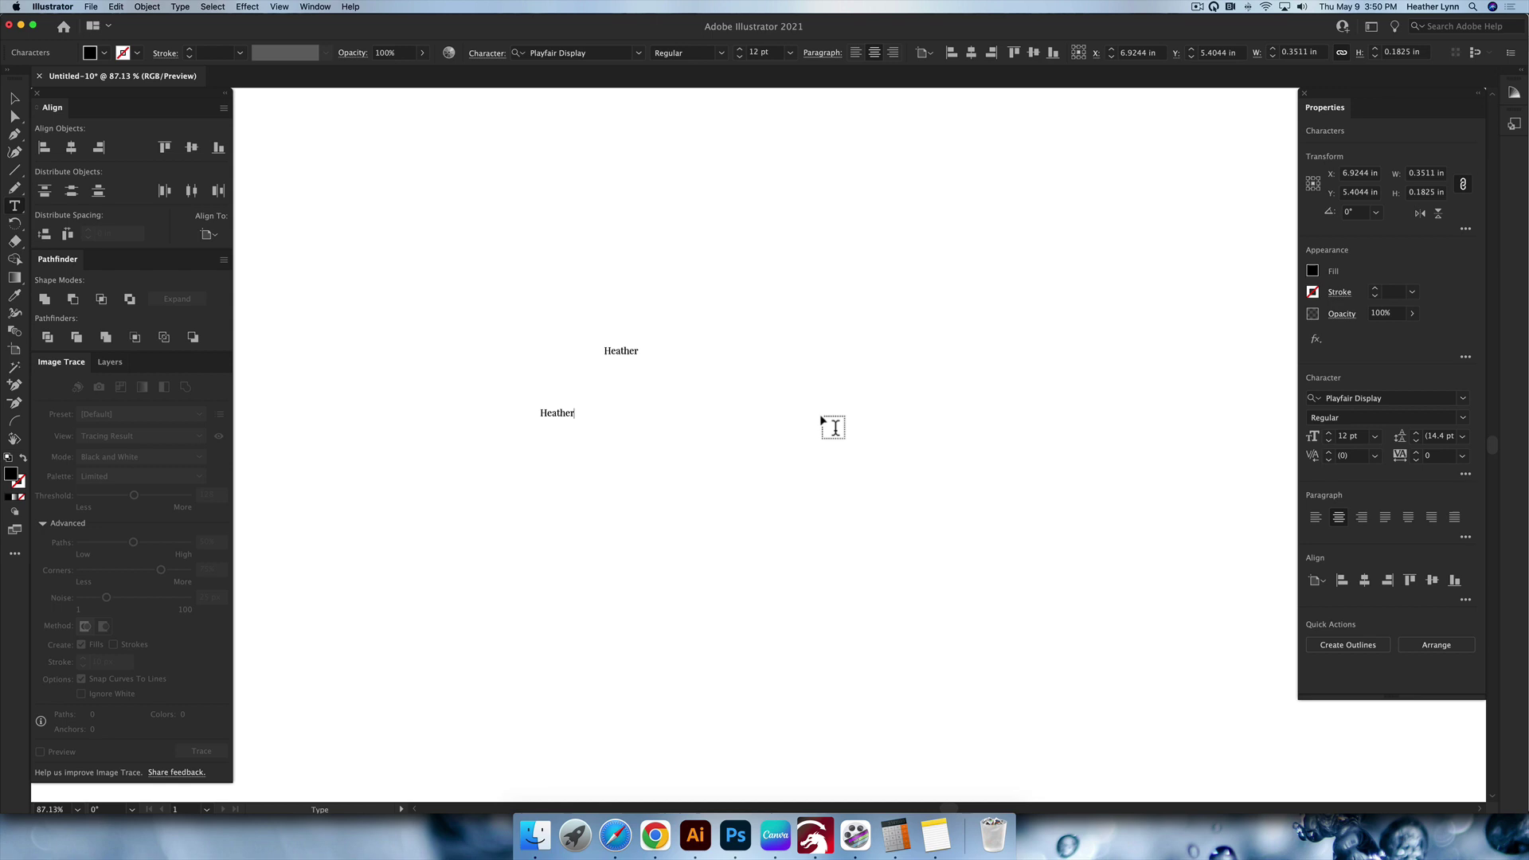
{"action": "key", "text": "Escape"}
{"action": "left_click", "coordinate": [826, 426]}
- Set the lower Heather text in the Faustine script font
{"action": "left_click", "coordinate": [542, 409]}
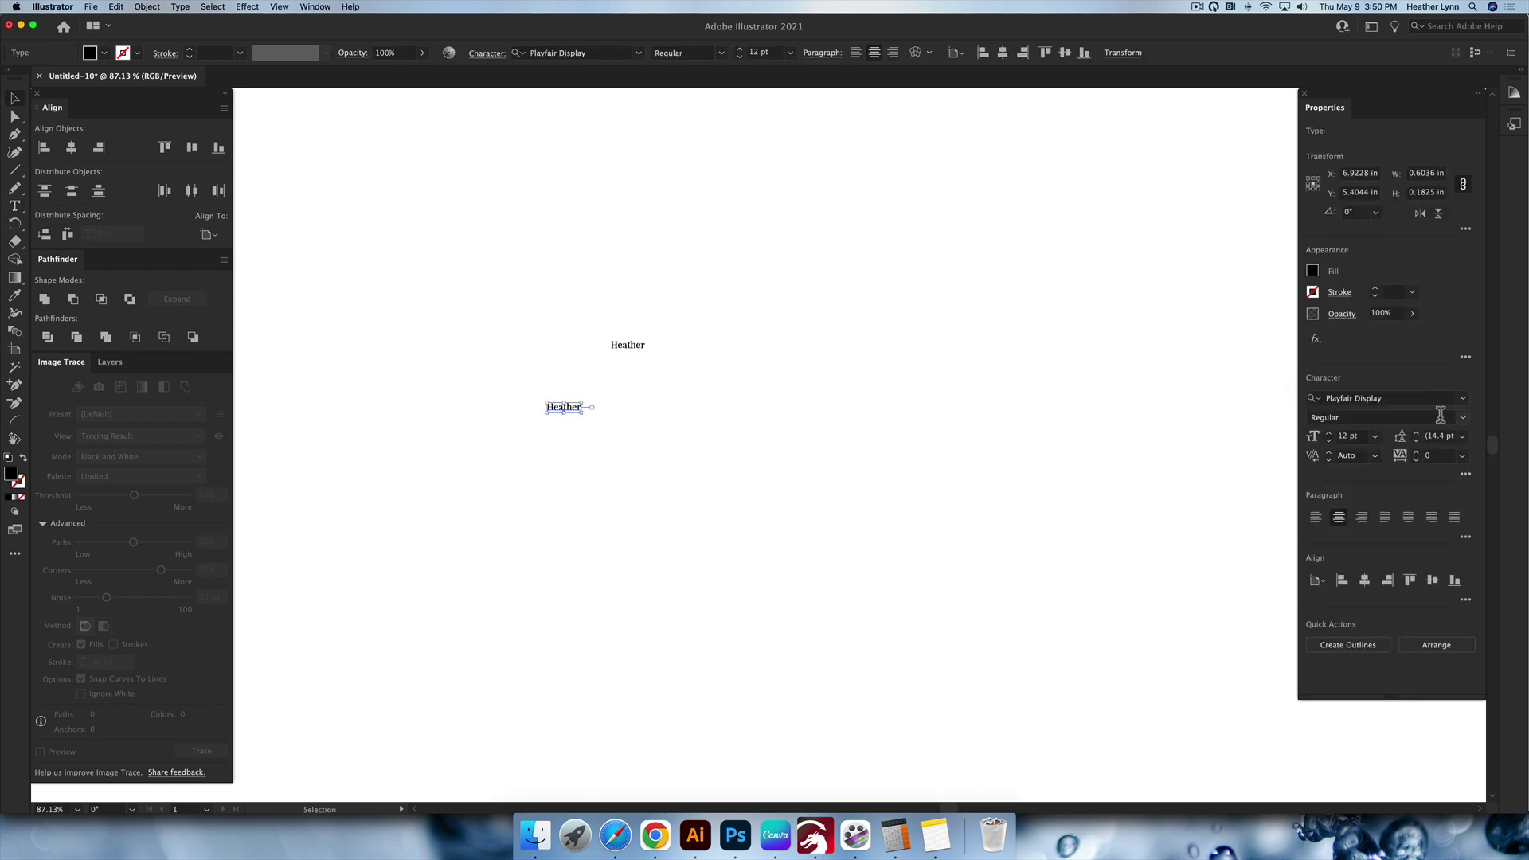
{"action": "left_click", "coordinate": [1463, 398]}
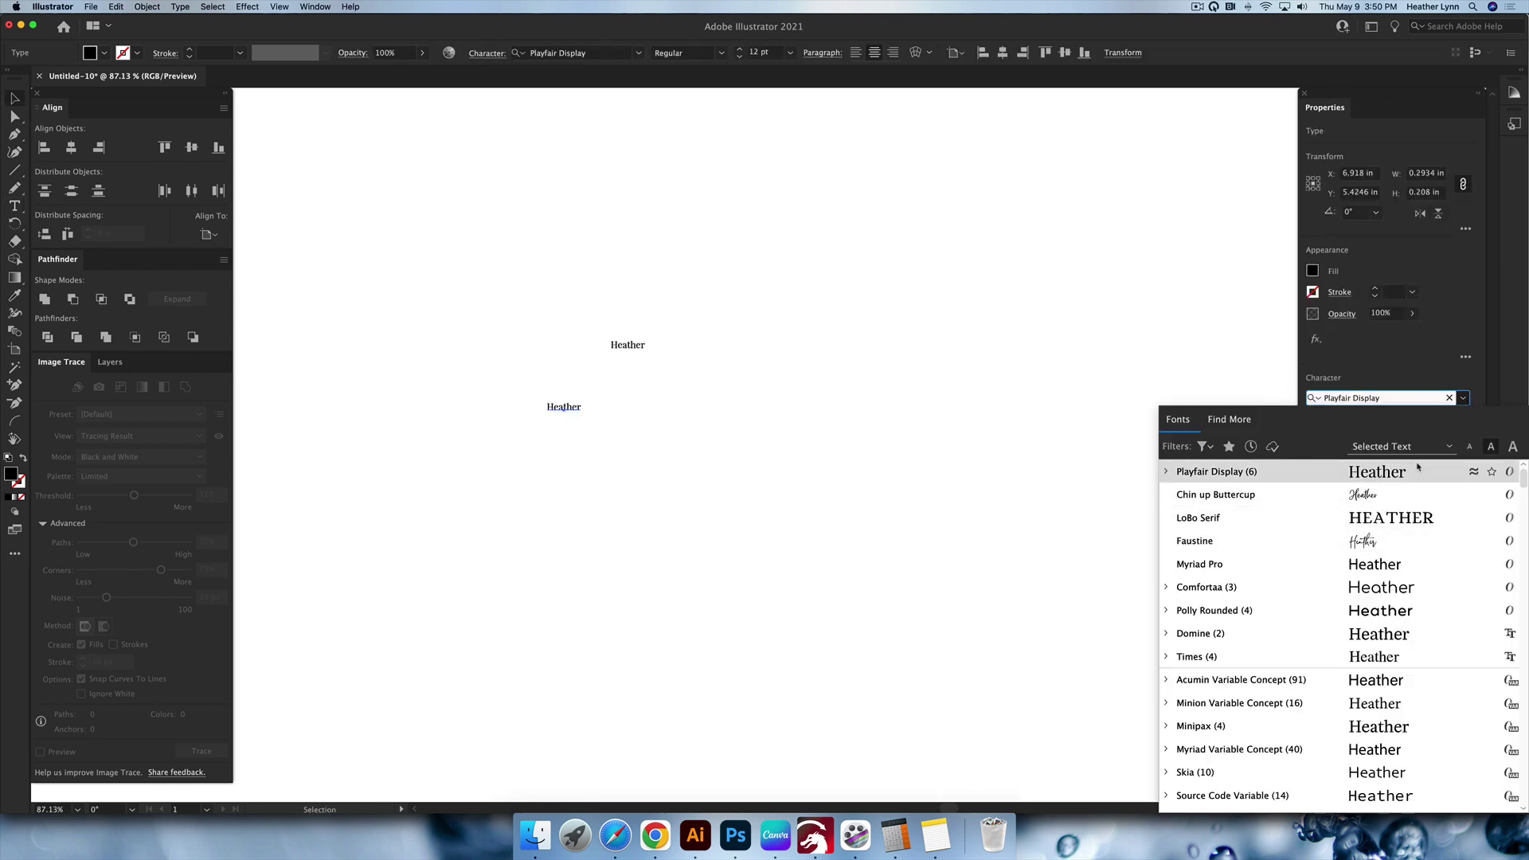
{"action": "left_click", "coordinate": [1418, 542]}
{"action": "left_click", "coordinate": [702, 443]}
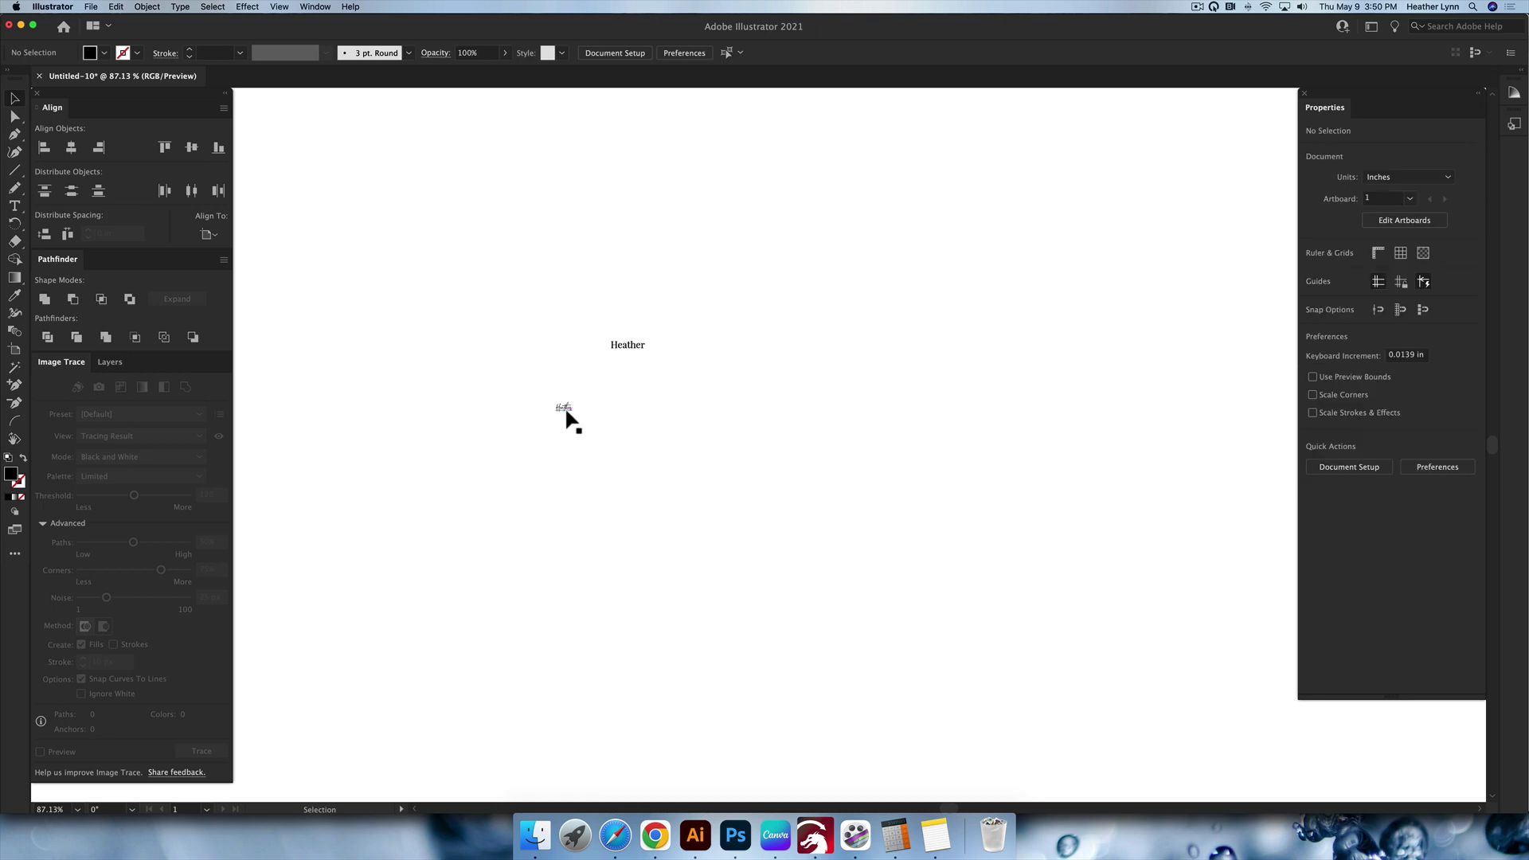
- Scale up the script and serif Heather words and place the script one under the serif
{"action": "left_click_drag", "start_coordinate": [572, 411], "coordinate": [815, 563]}
{"action": "left_click", "coordinate": [642, 344]}
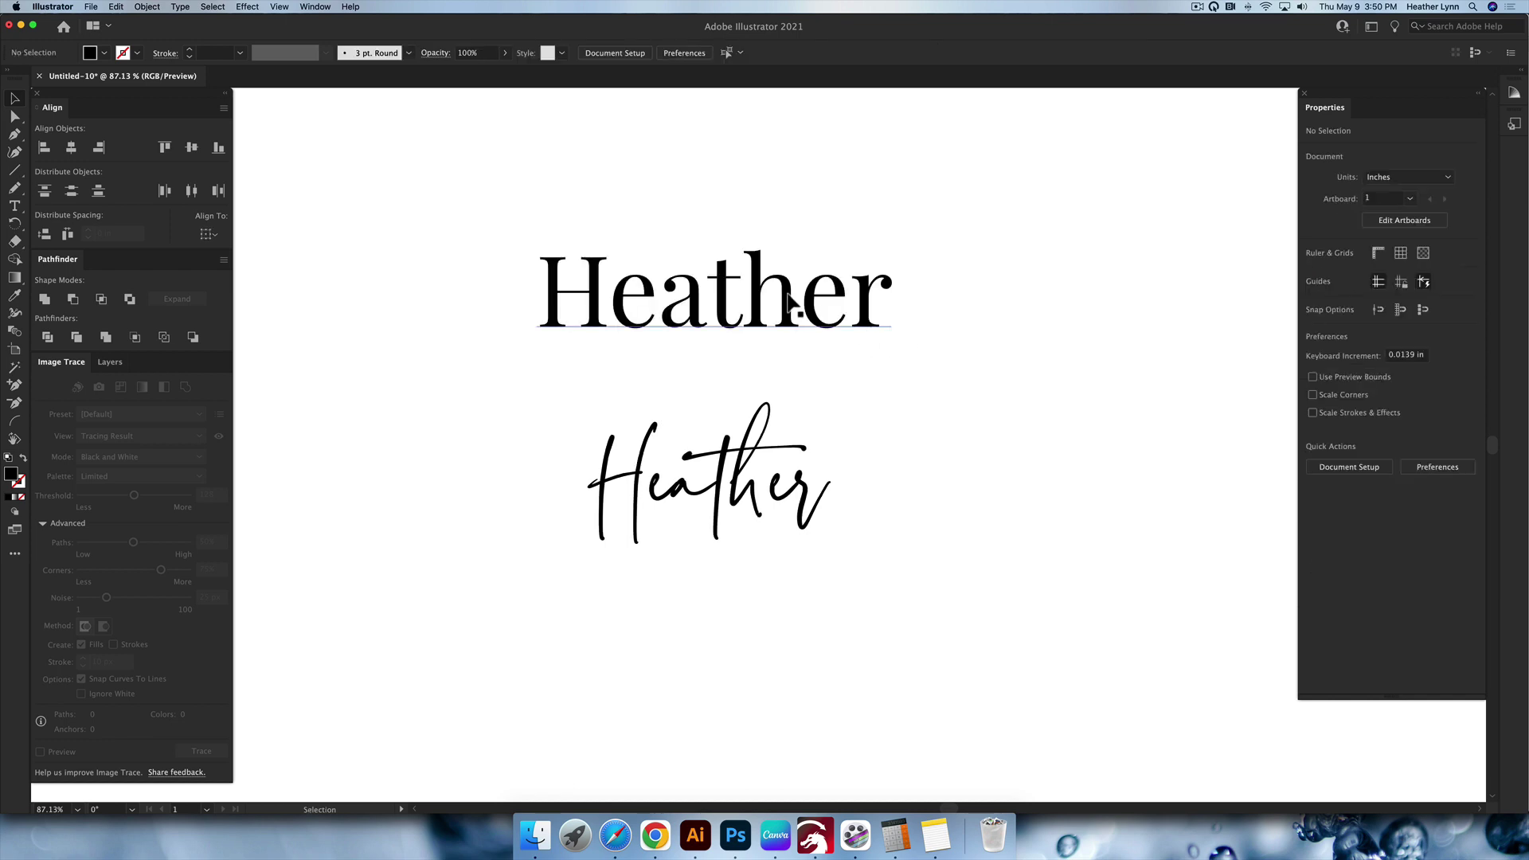
{"action": "mouse_move", "coordinate": [795, 300]}
{"action": "left_mouse_down"}
{"action": "mouse_move", "coordinate": [836, 282]}
{"action": "mouse_move", "coordinate": [798, 287]}
{"action": "left_mouse_up"}
{"action": "left_click_drag", "start_coordinate": [832, 487], "coordinate": [798, 494]}
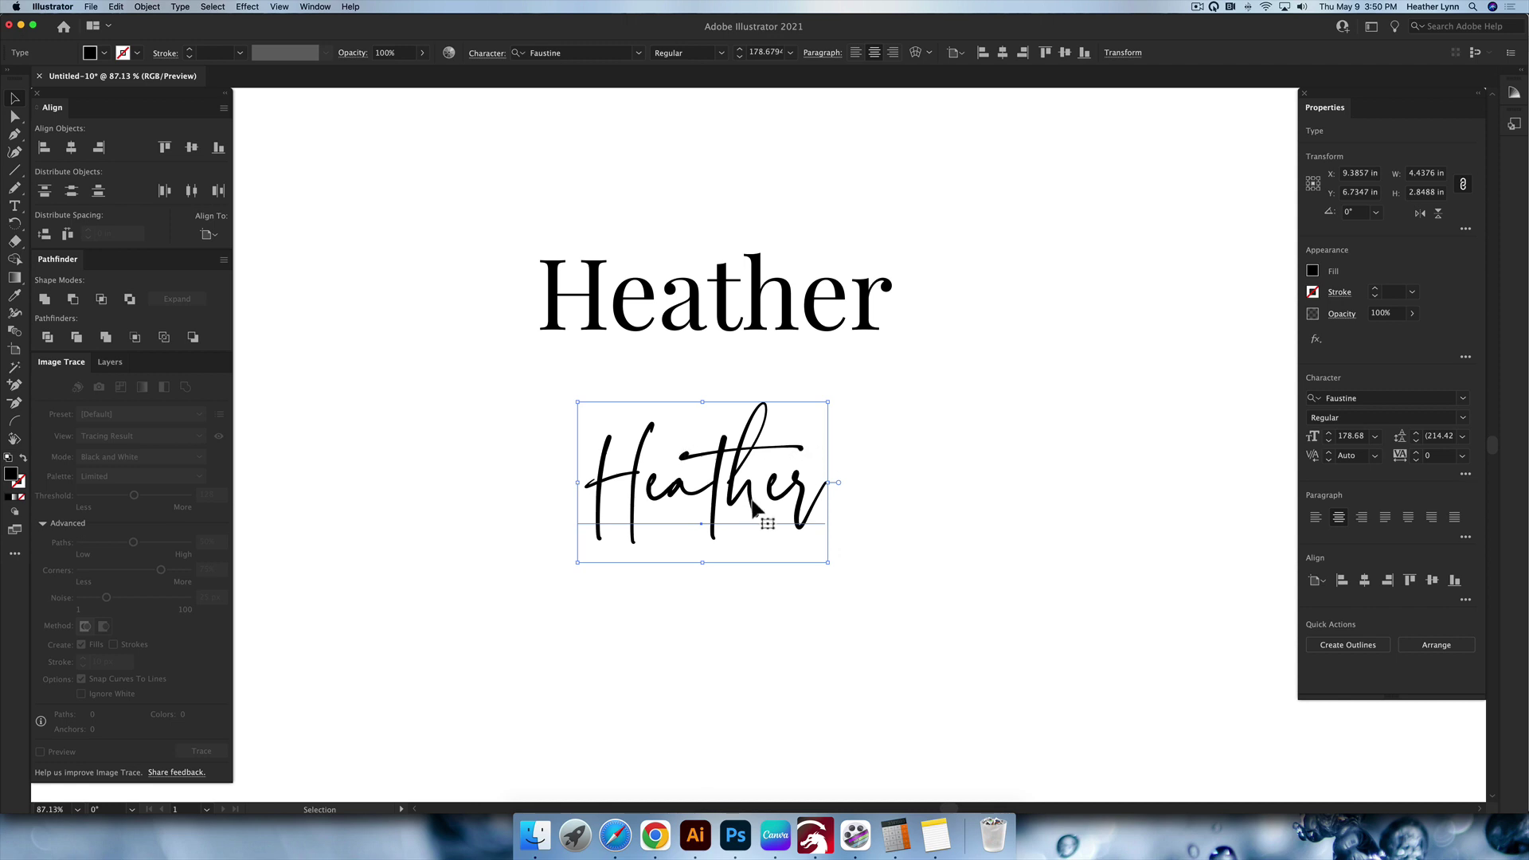
{"action": "left_click", "coordinate": [894, 495]}
- Option-drag a duplicate of the script Heather below the original
{"action": "left_click_drag", "start_coordinate": [716, 476], "coordinate": [720, 669]}
{"action": "left_click", "coordinate": [857, 659]}
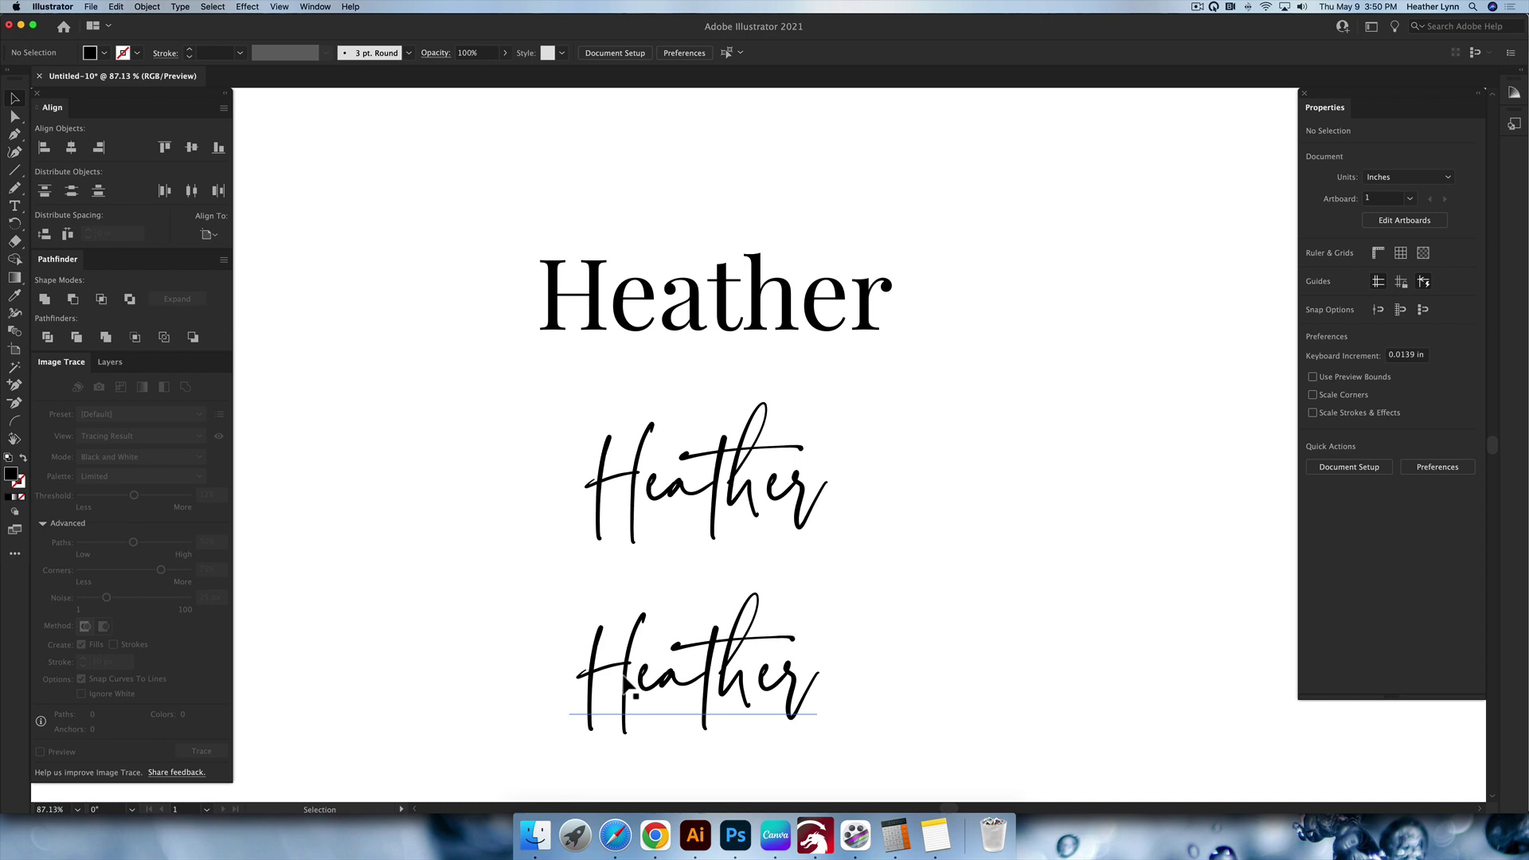
{"action": "scroll", "coordinate": [919, 599], "scroll_direction": "down", "scroll_amount": 3}
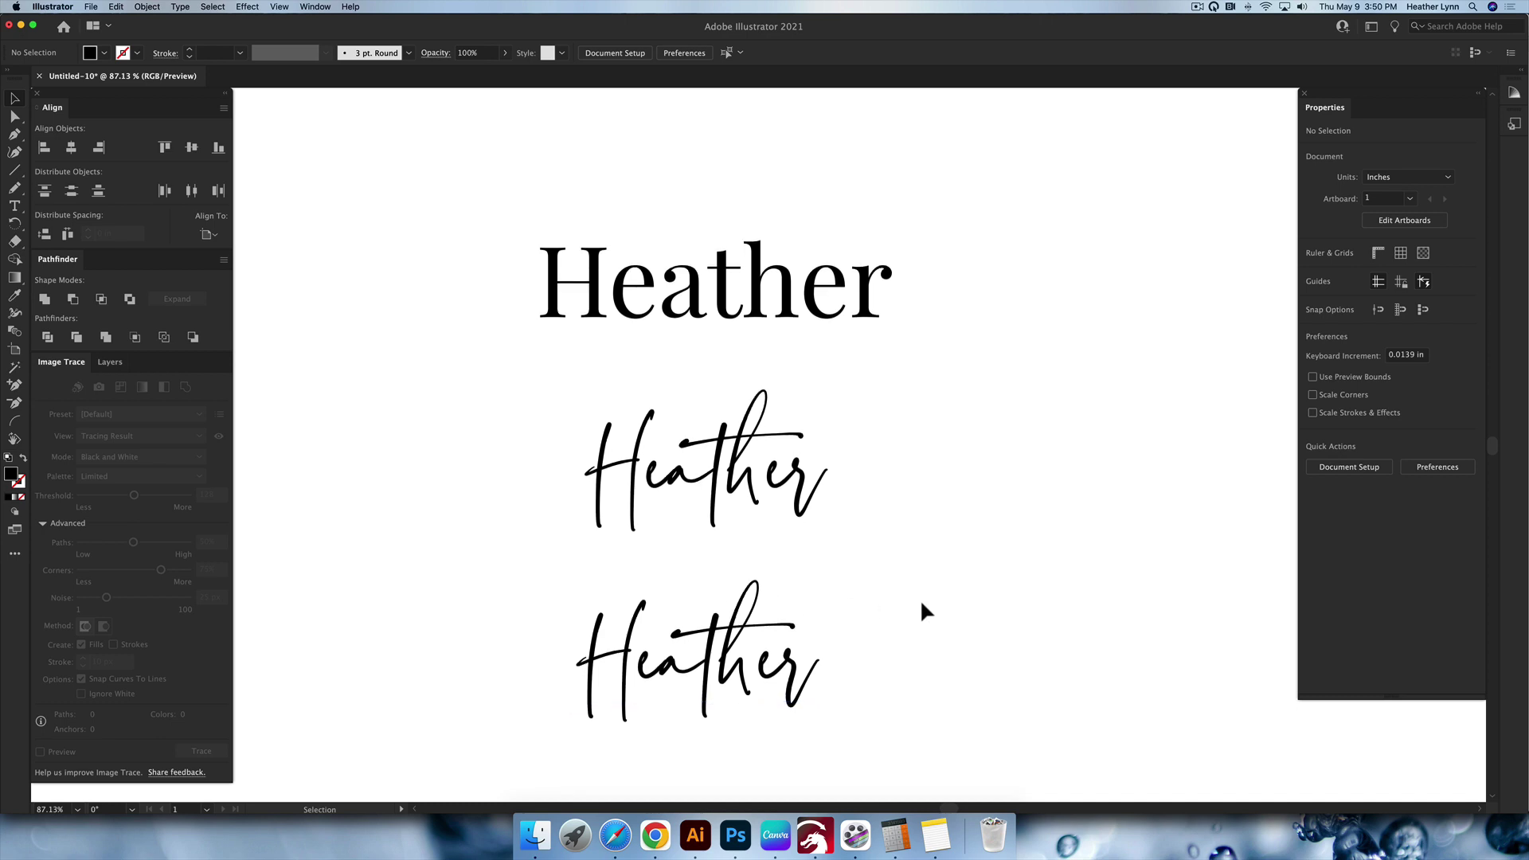
{"action": "scroll", "coordinate": [920, 599], "scroll_direction": "up", "scroll_amount": 1}
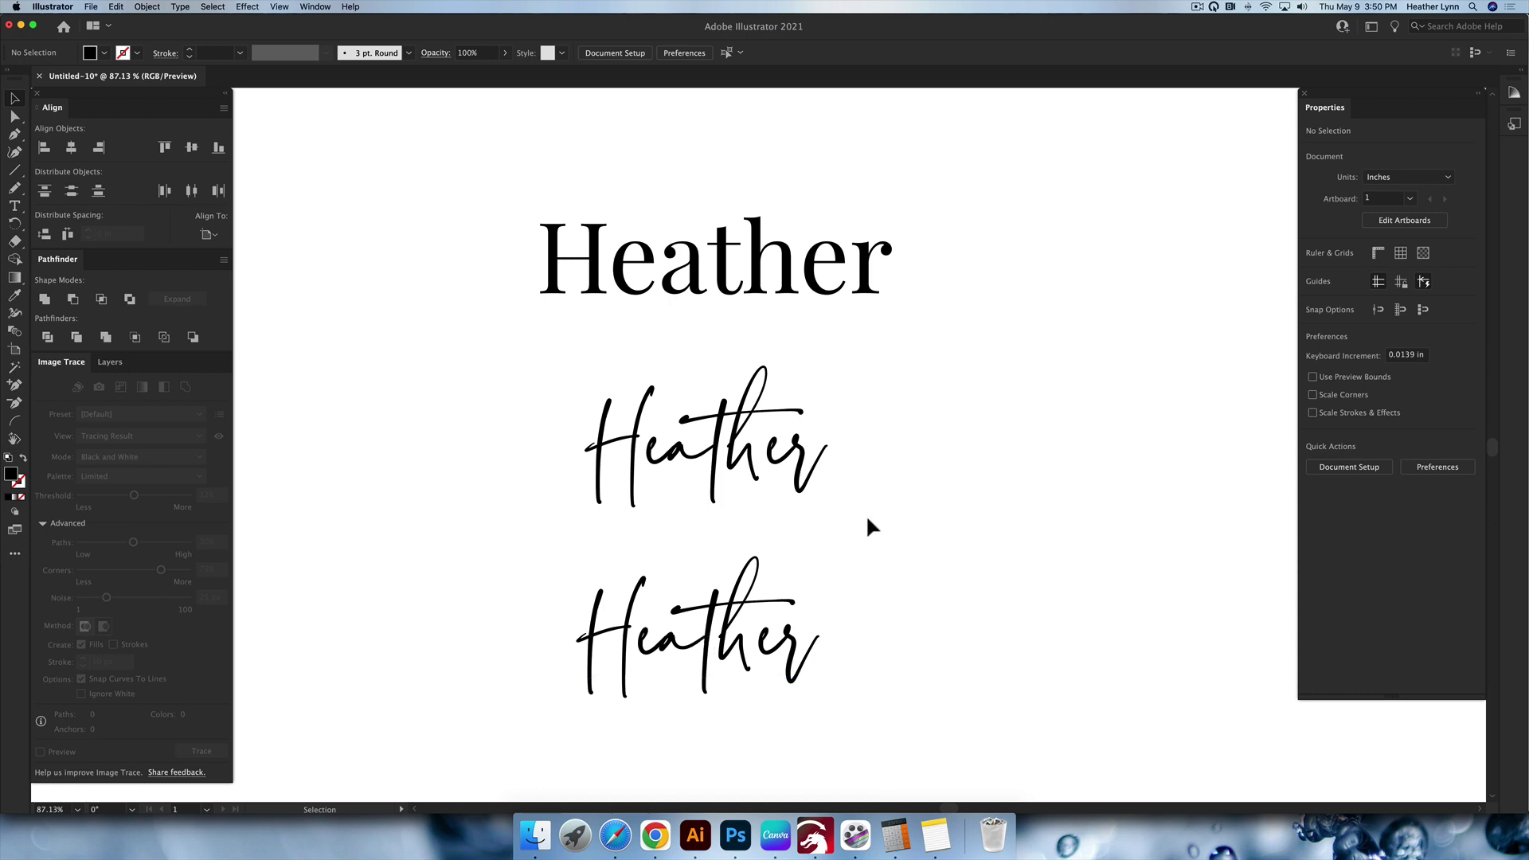
- Convert the top serif Heather text to outlines via Type > Create Outlines
{"action": "left_click", "coordinate": [754, 273]}
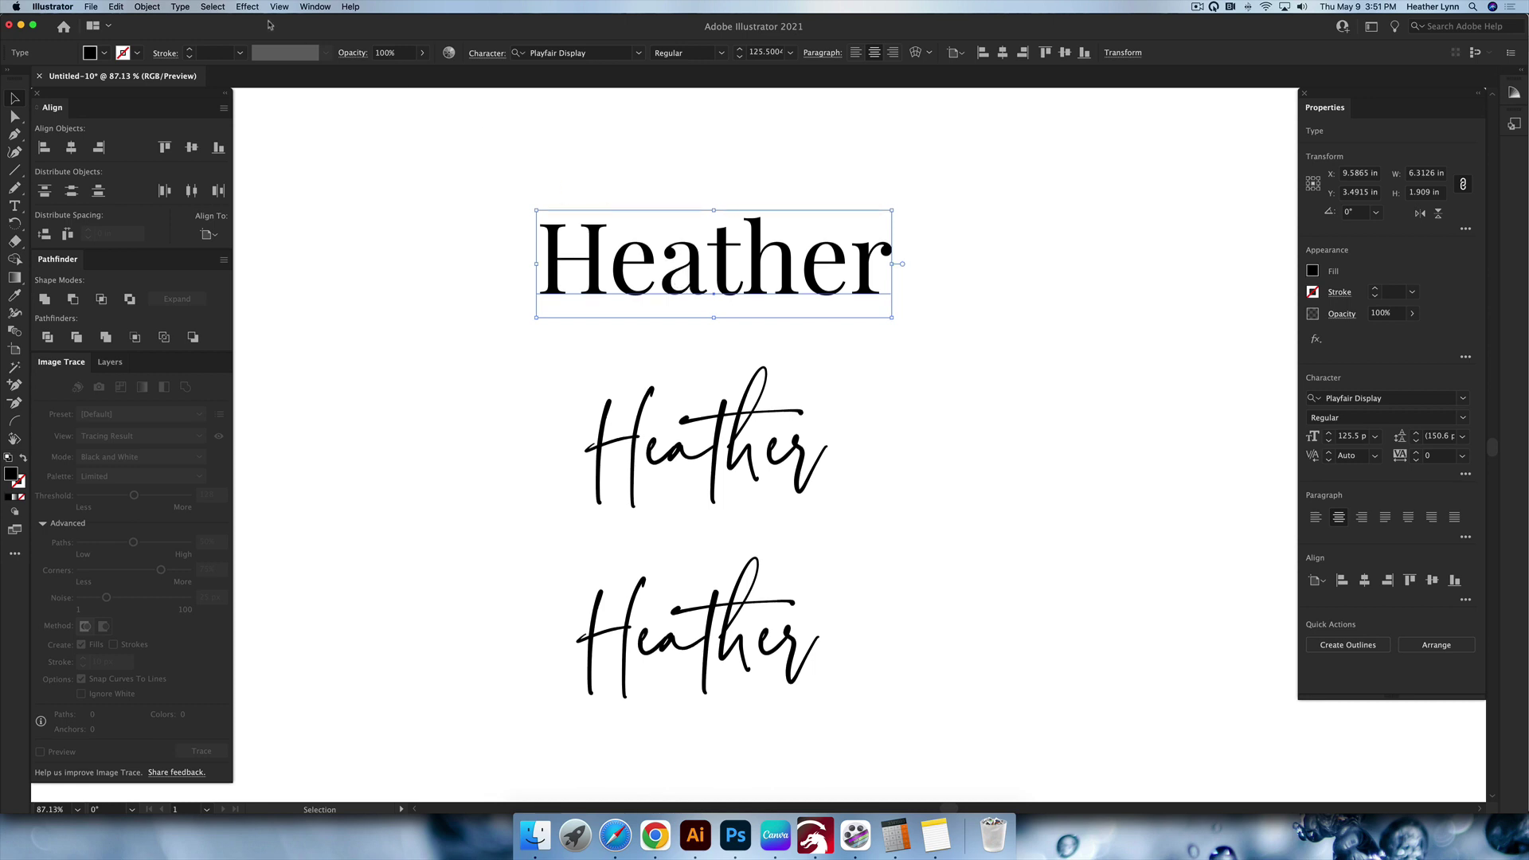
{"action": "left_click", "coordinate": [182, 7]}
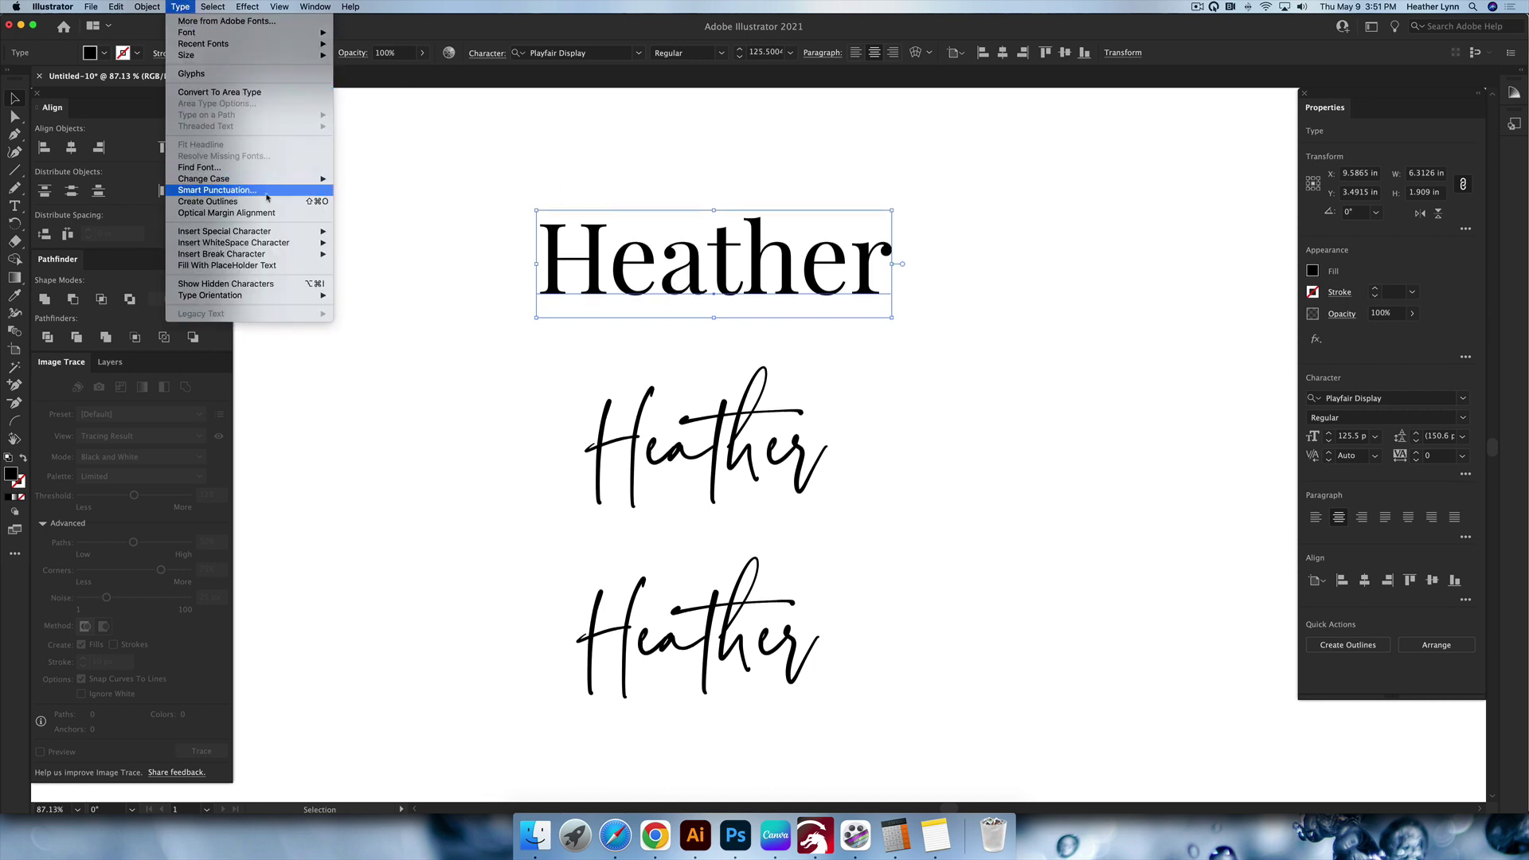
{"action": "left_click", "coordinate": [220, 202]}
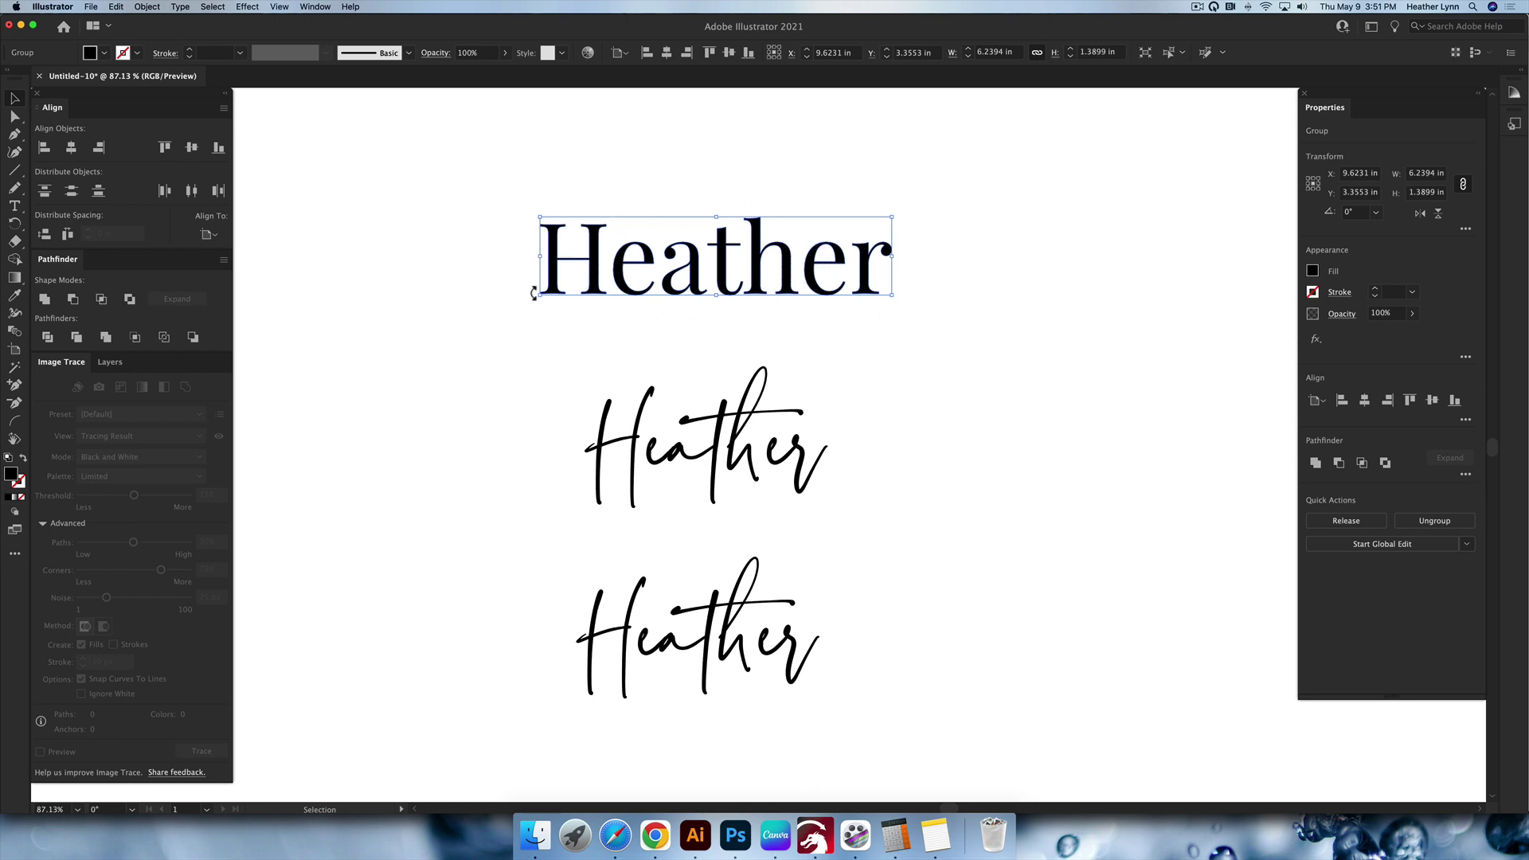
- Switch to Outline view (Cmd+Y) to inspect the outlined serif Heather's letter paths
{"action": "left_click", "coordinate": [769, 323]}
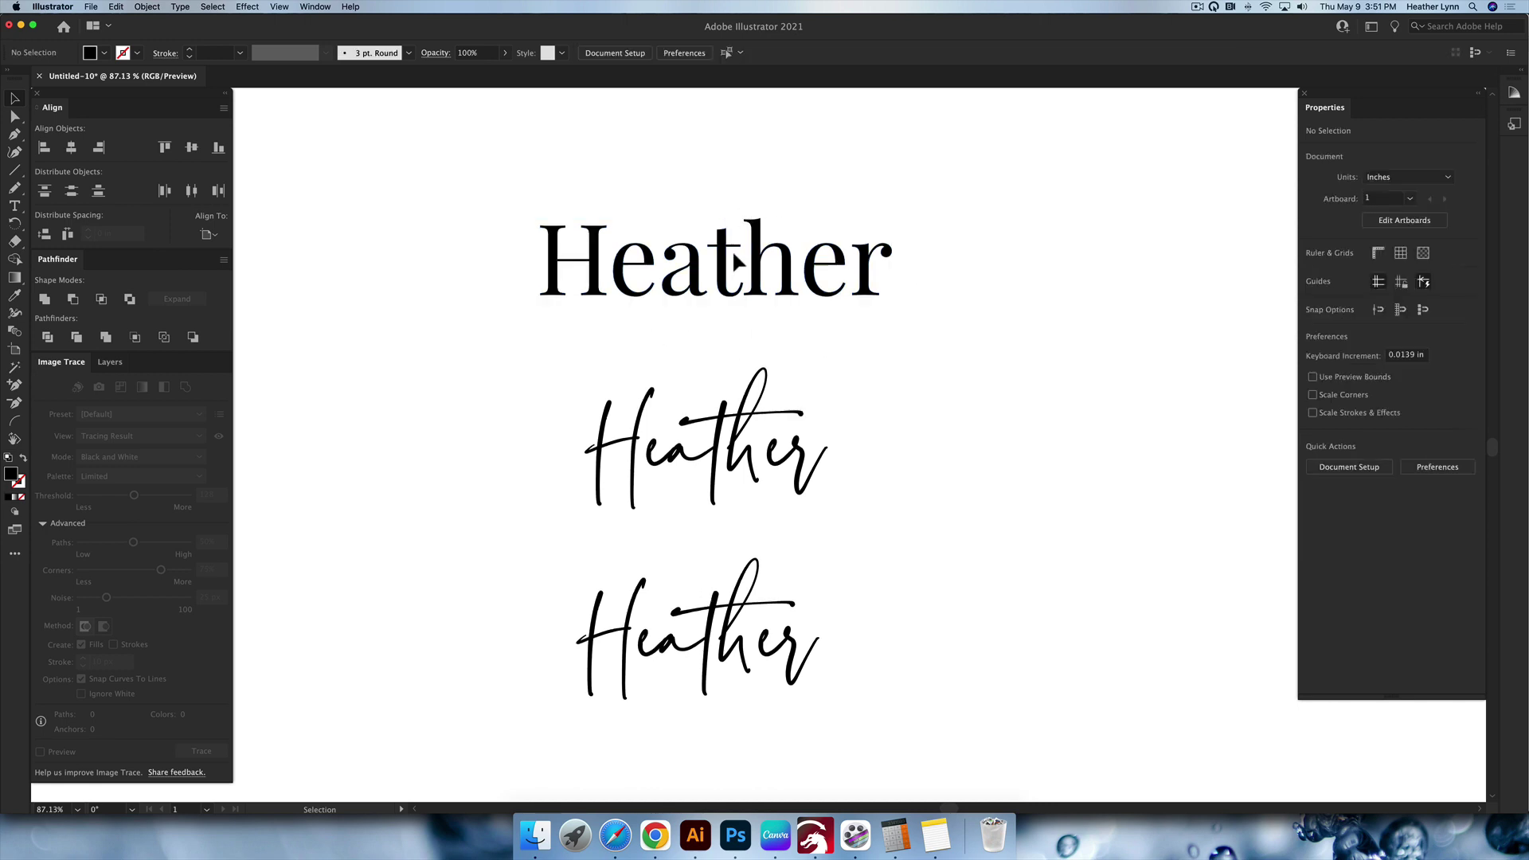
{"action": "left_click", "coordinate": [728, 250]}
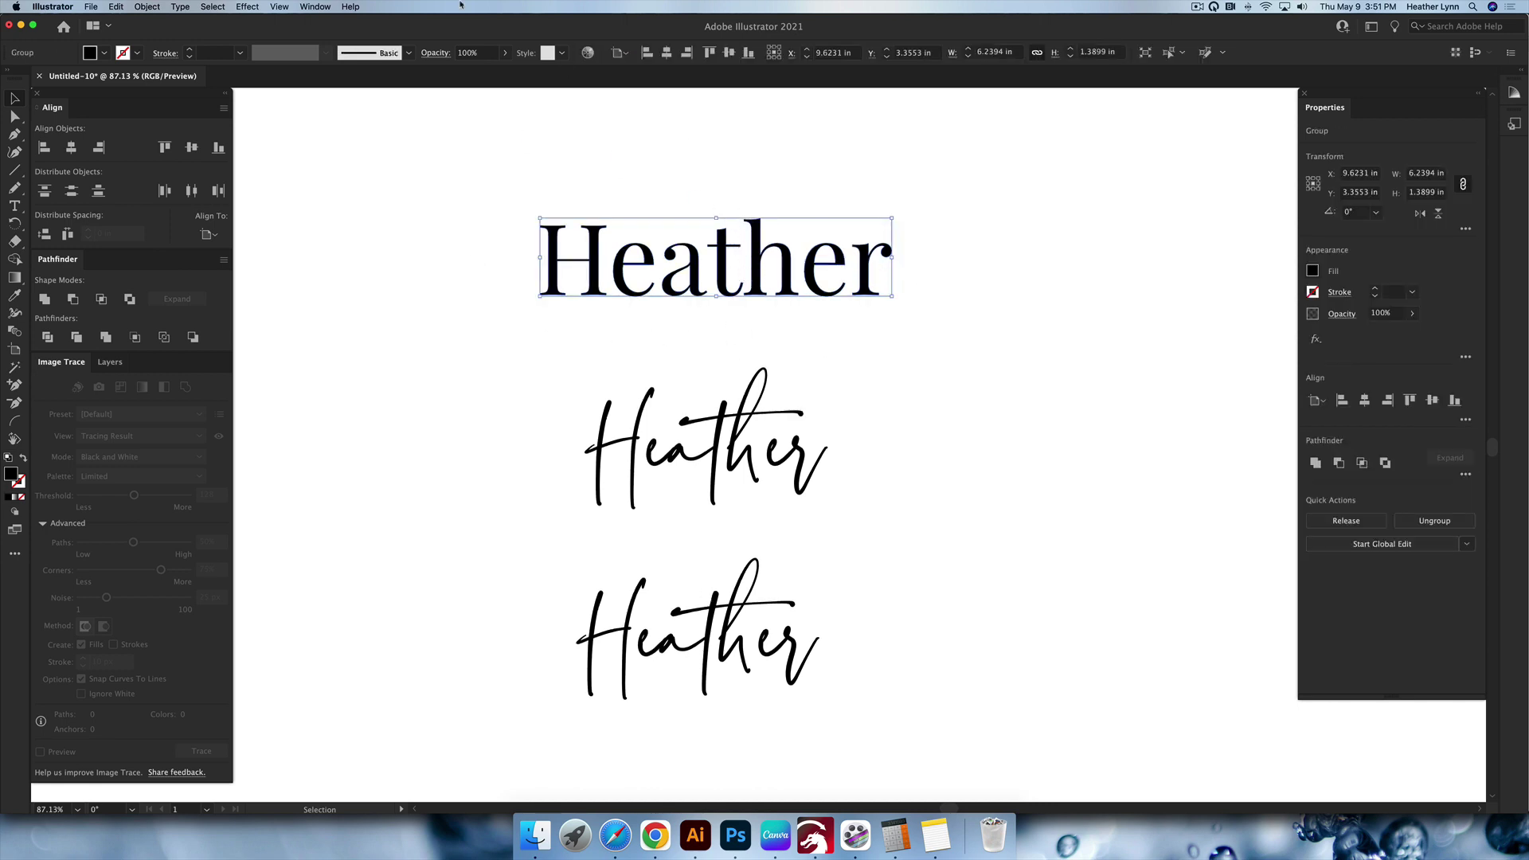
{"action": "left_click", "coordinate": [280, 7]}
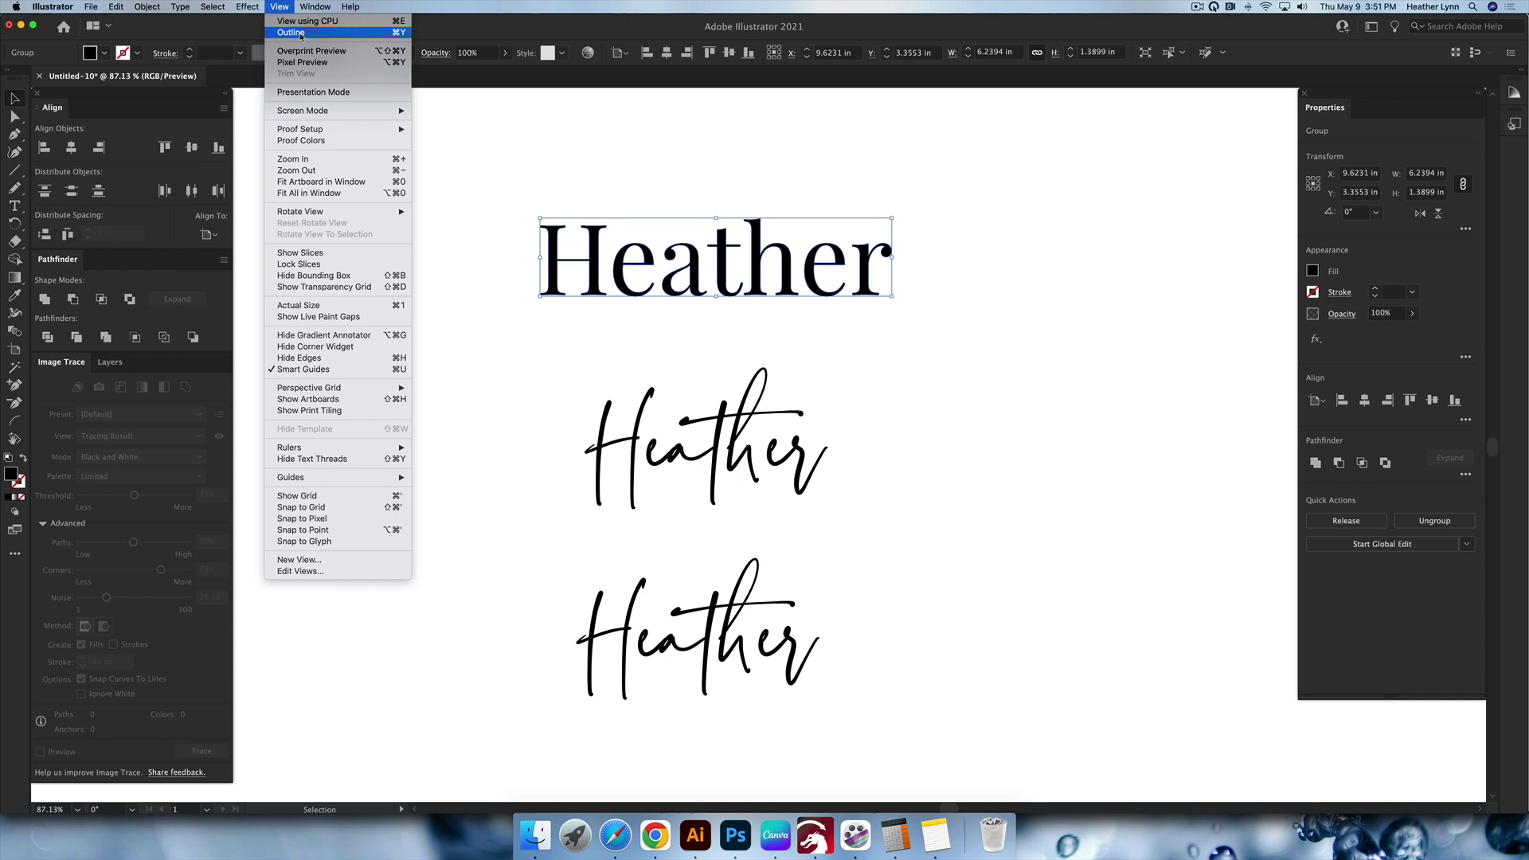
{"action": "left_click", "coordinate": [700, 193]}
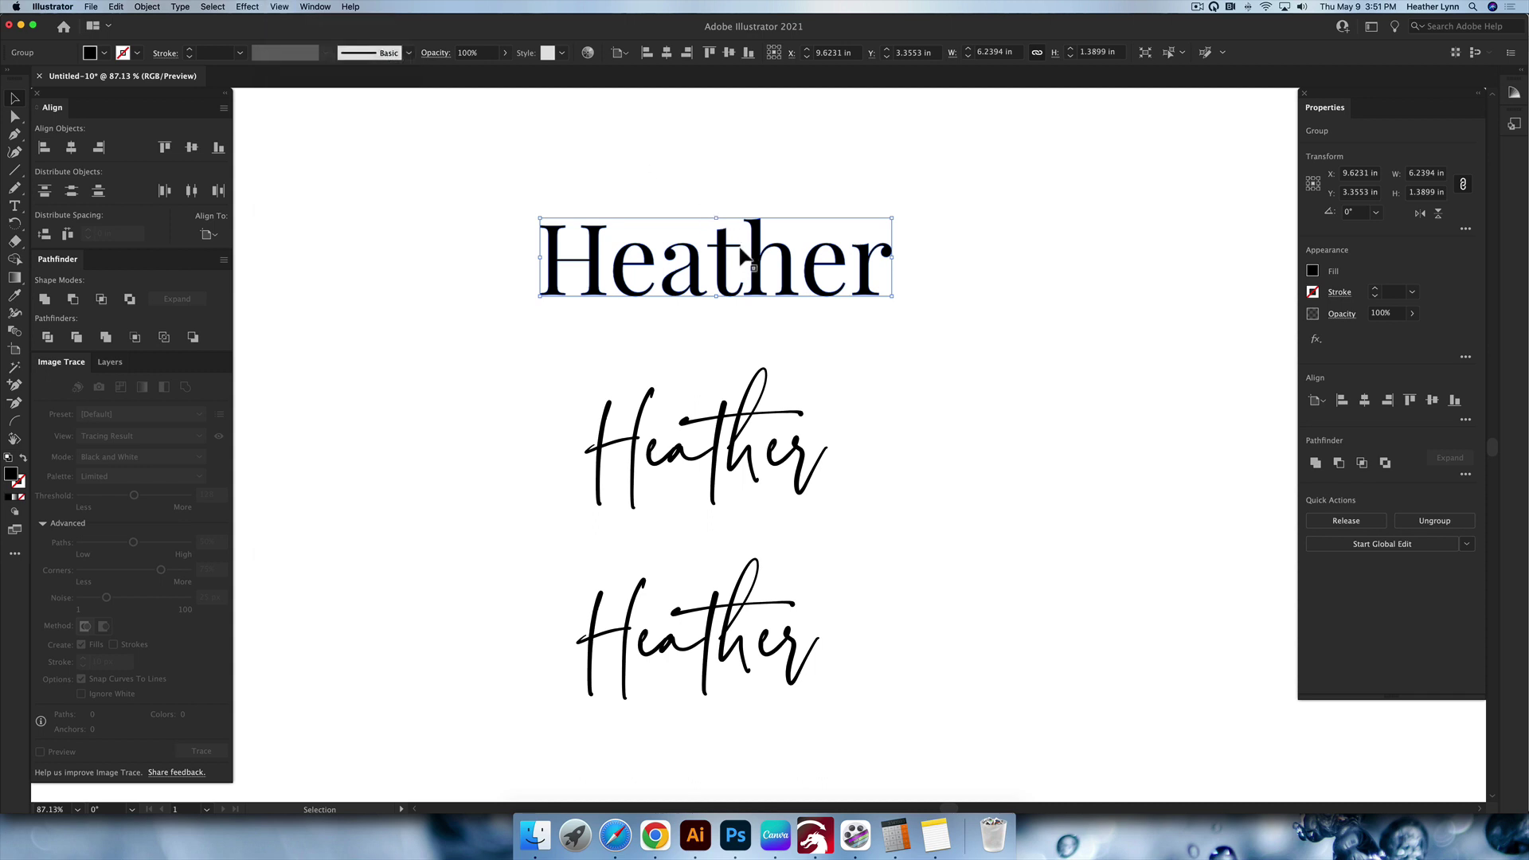
{"action": "key", "text": "super+y"}
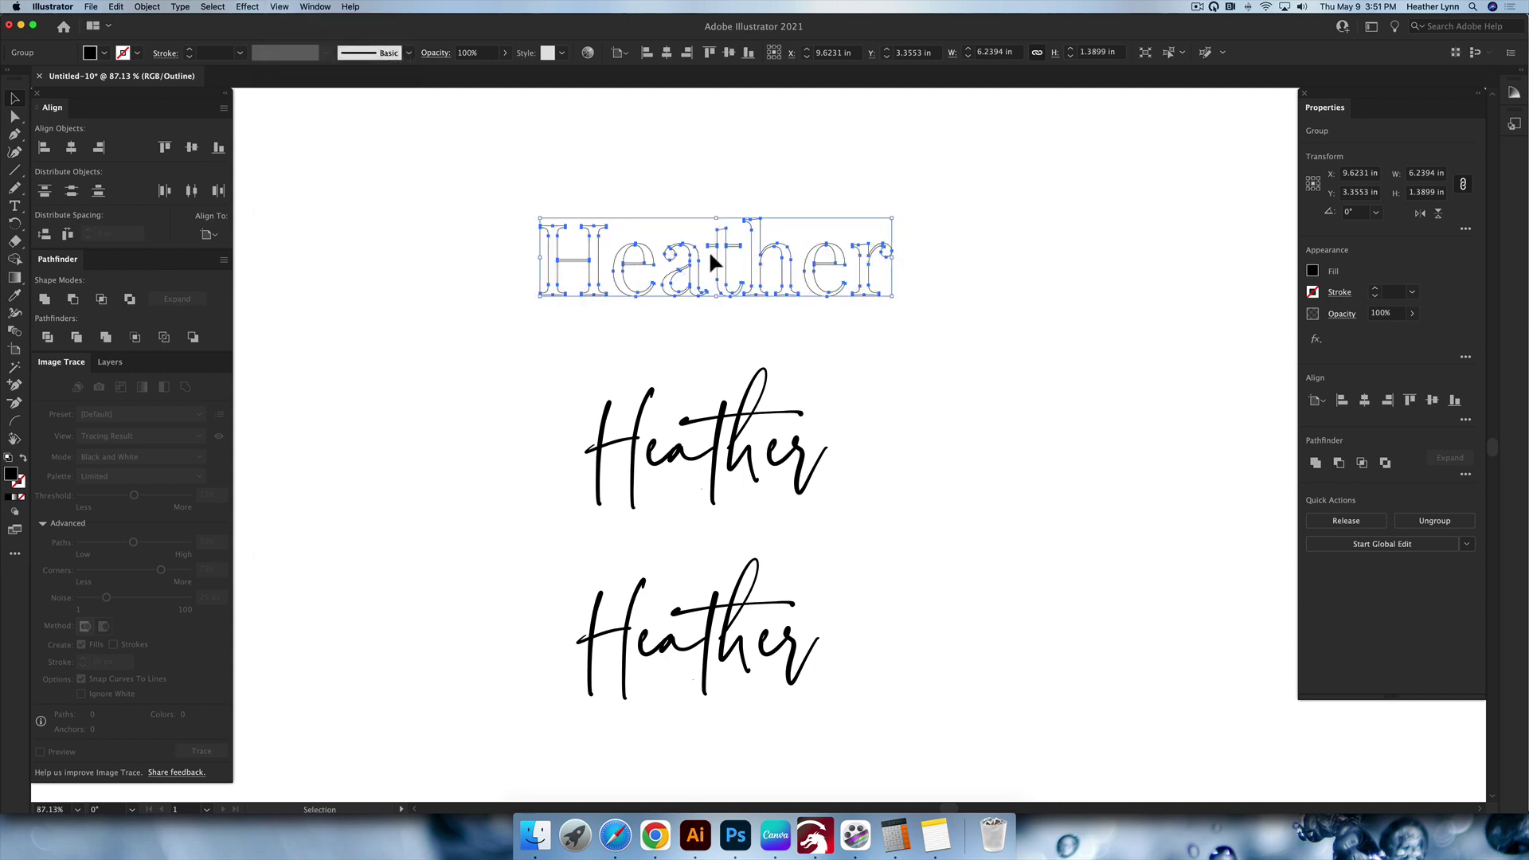
{"action": "scroll", "coordinate": [640, 248], "scroll_direction": "up", "scroll_amount": 4}
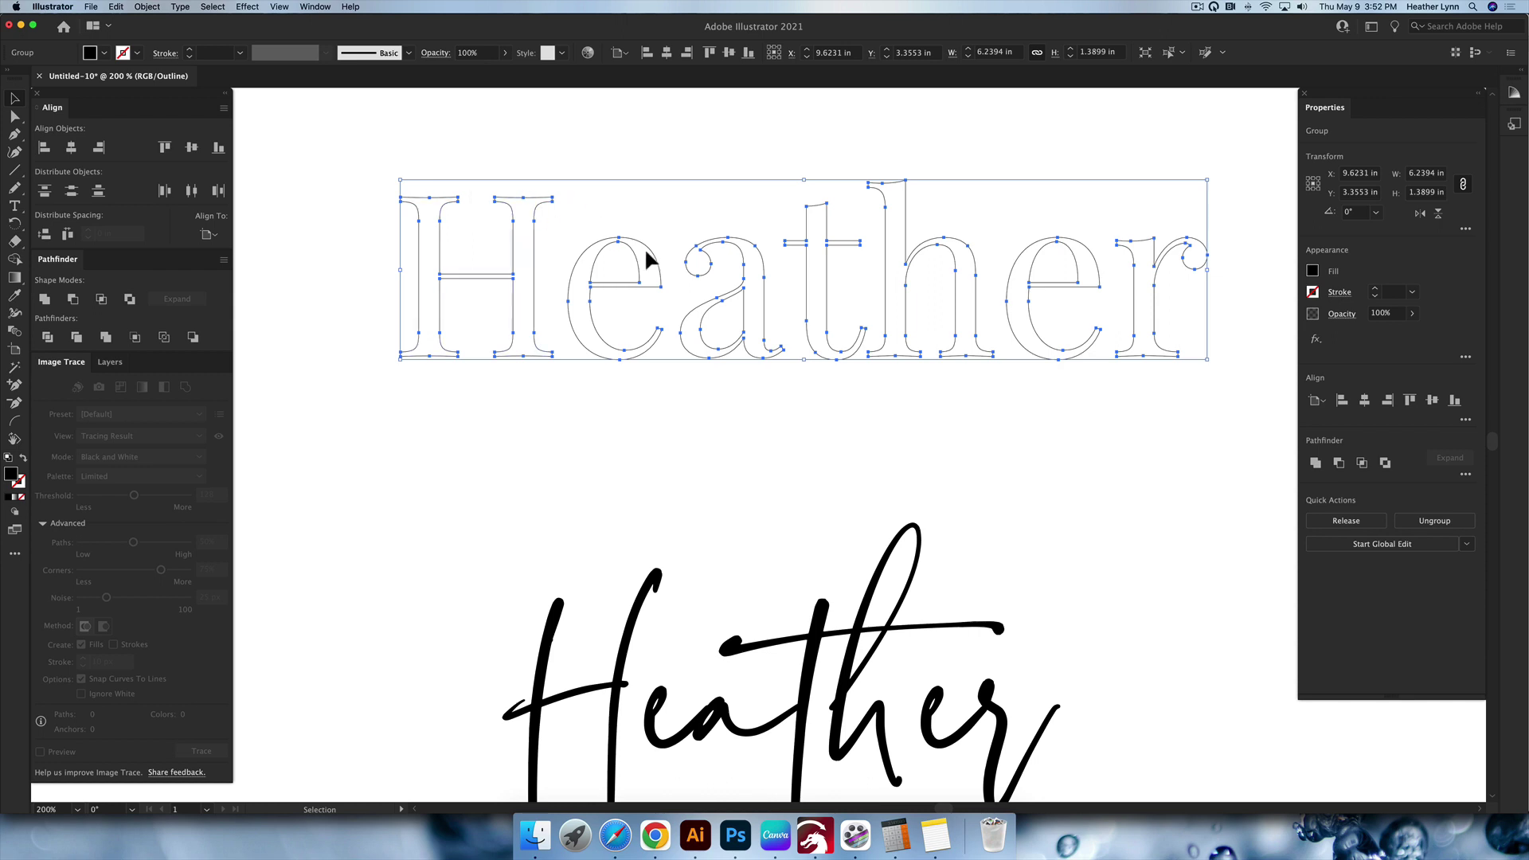
{"action": "left_click", "coordinate": [1091, 386]}
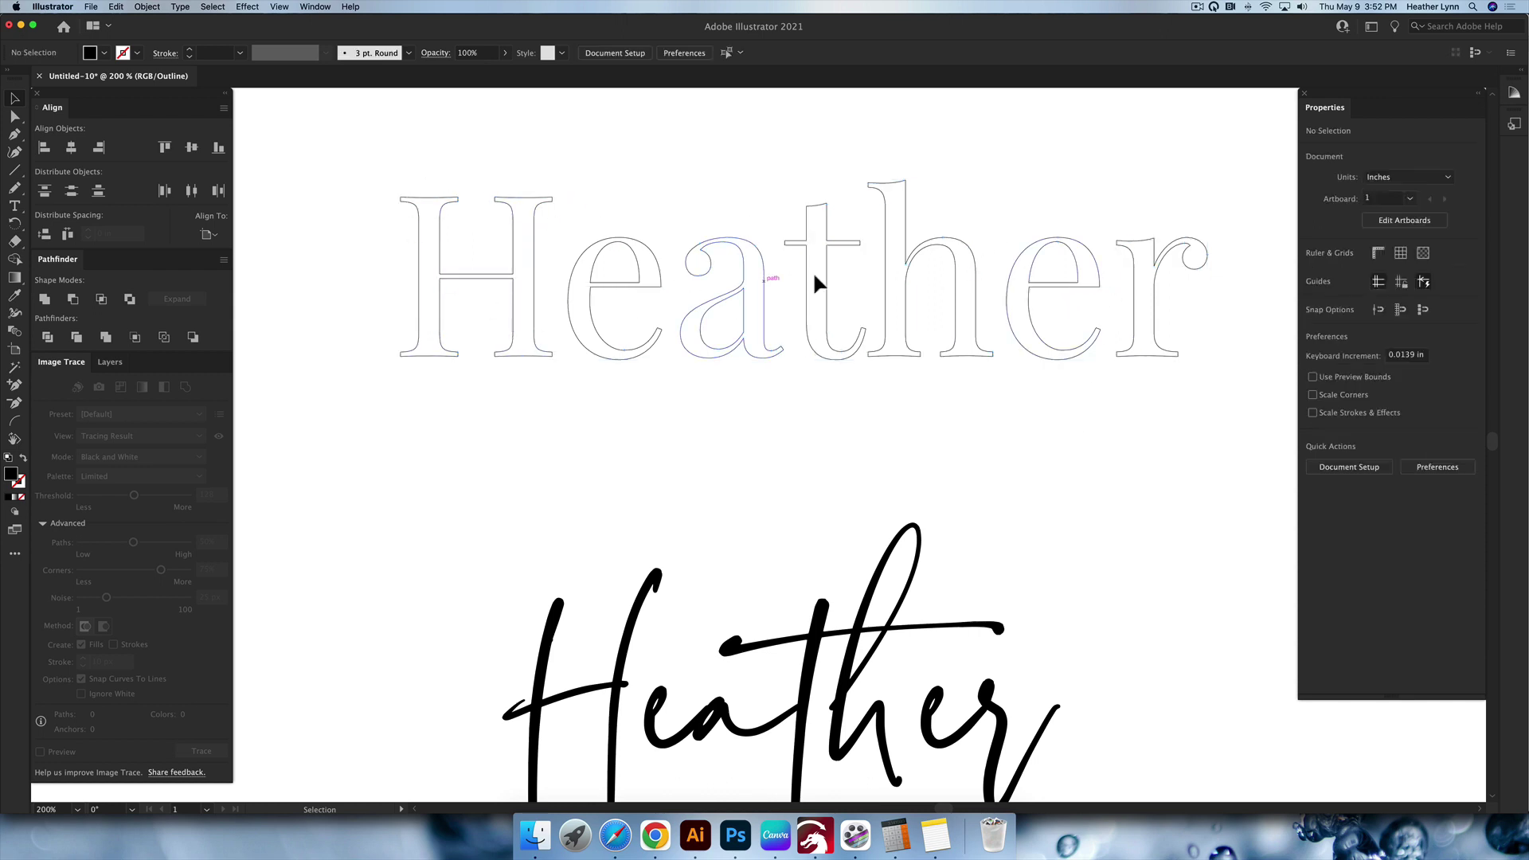
{"action": "left_click", "coordinate": [762, 275]}
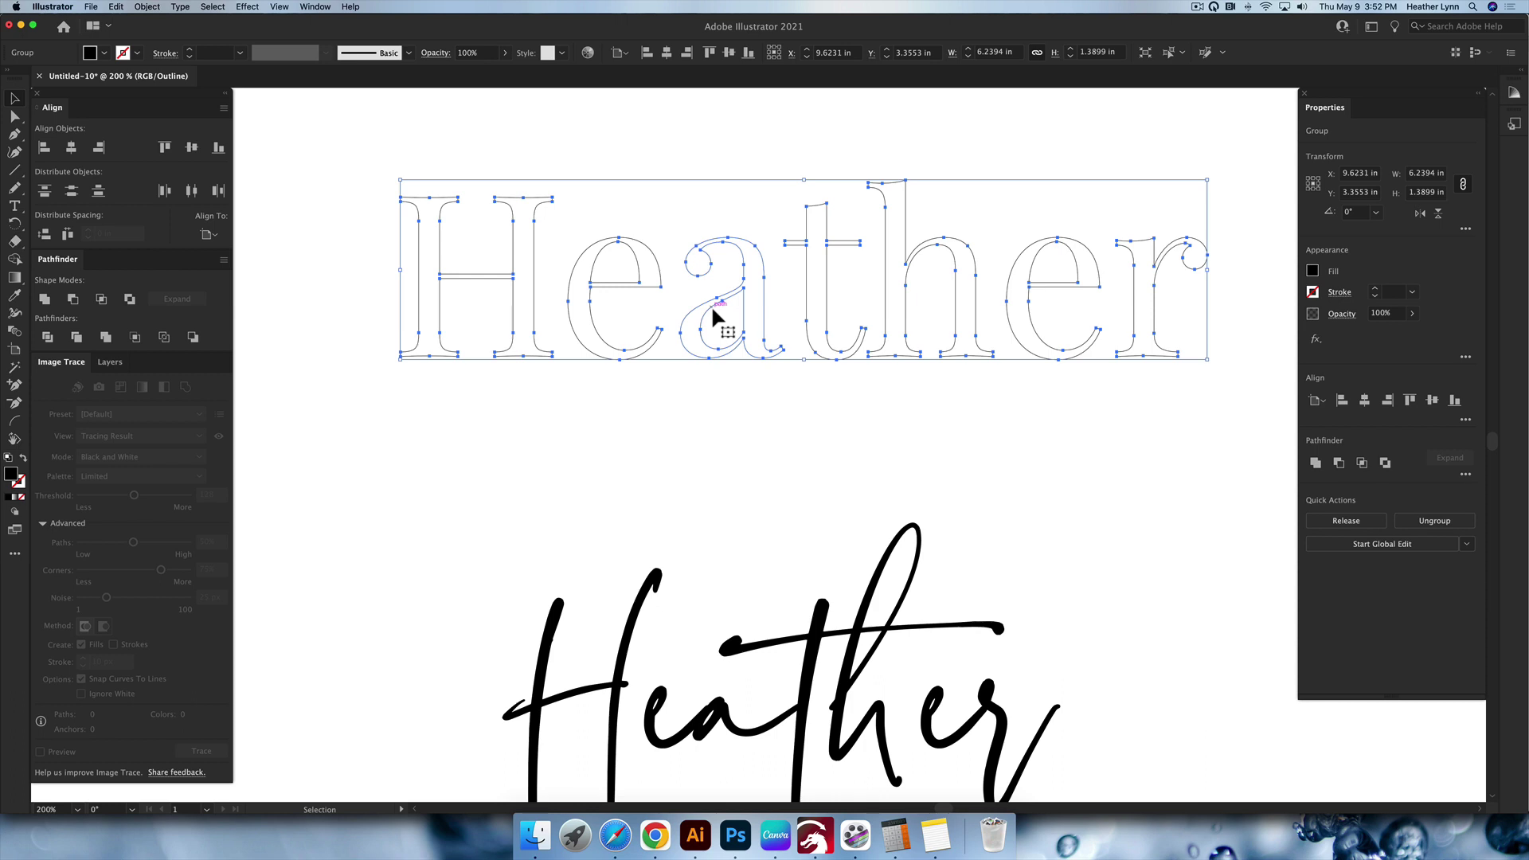
- Select the live Faustine script Heather and return the display to View > Preview
{"action": "scroll", "coordinate": [712, 315], "scroll_direction": "down", "scroll_amount": 6}
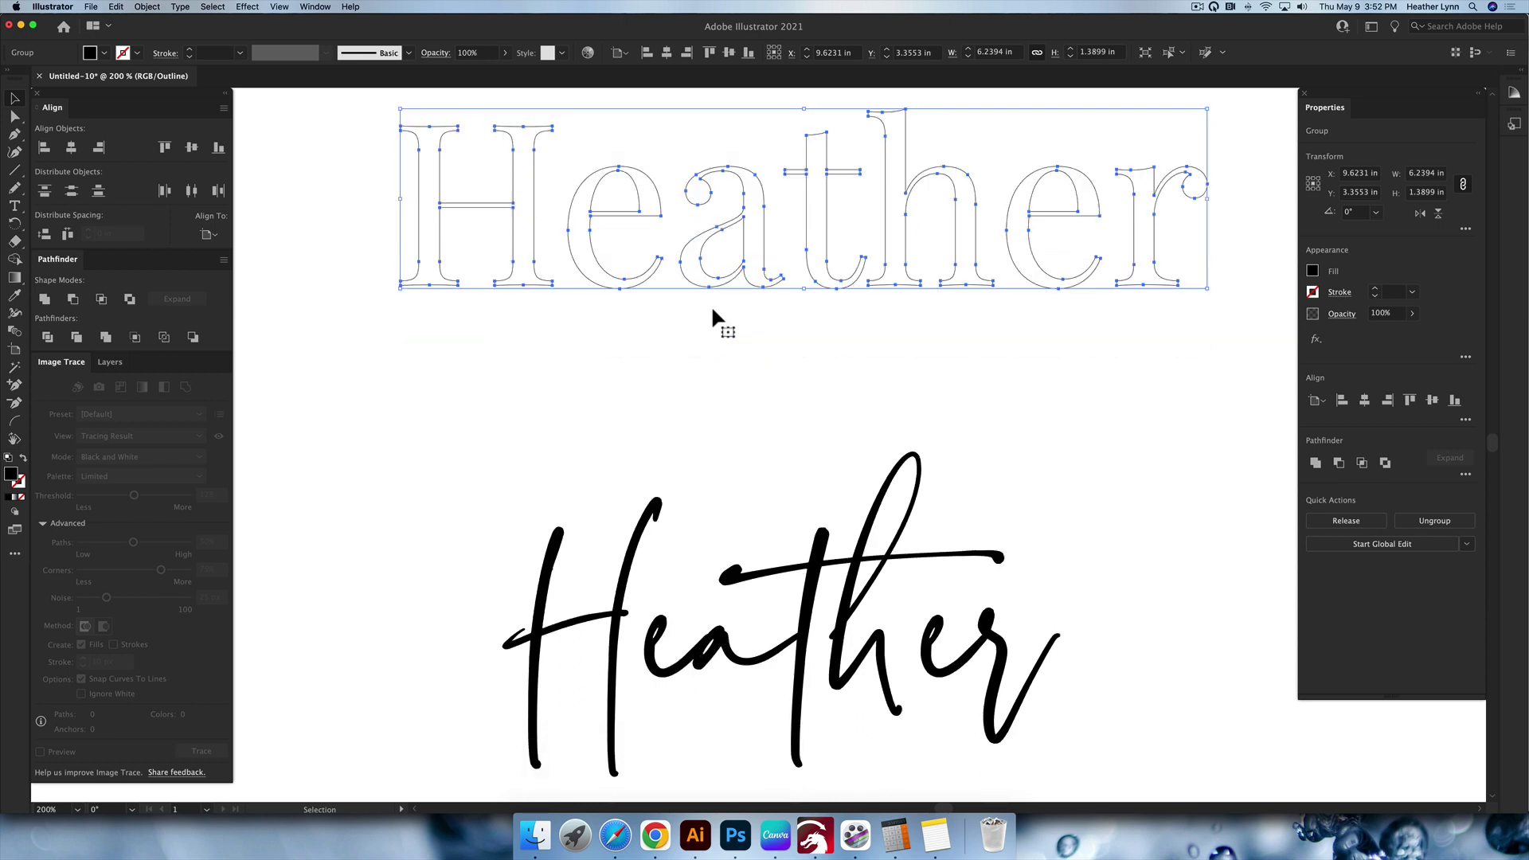
{"action": "scroll", "coordinate": [711, 313], "scroll_direction": "down", "scroll_amount": 2}
{"action": "left_click", "coordinate": [712, 314]}
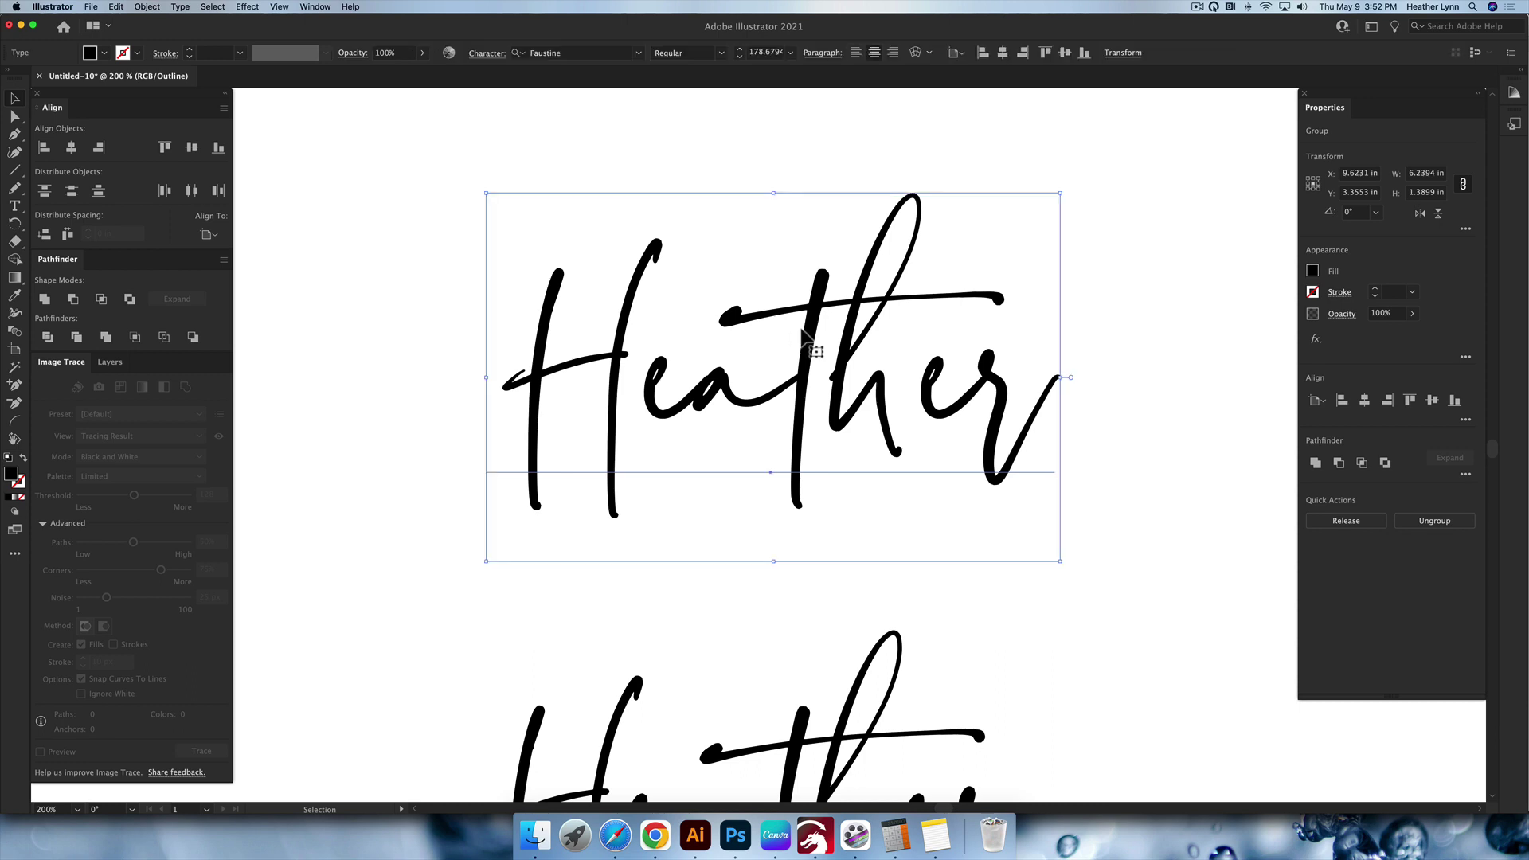
{"action": "left_click", "coordinate": [278, 6]}
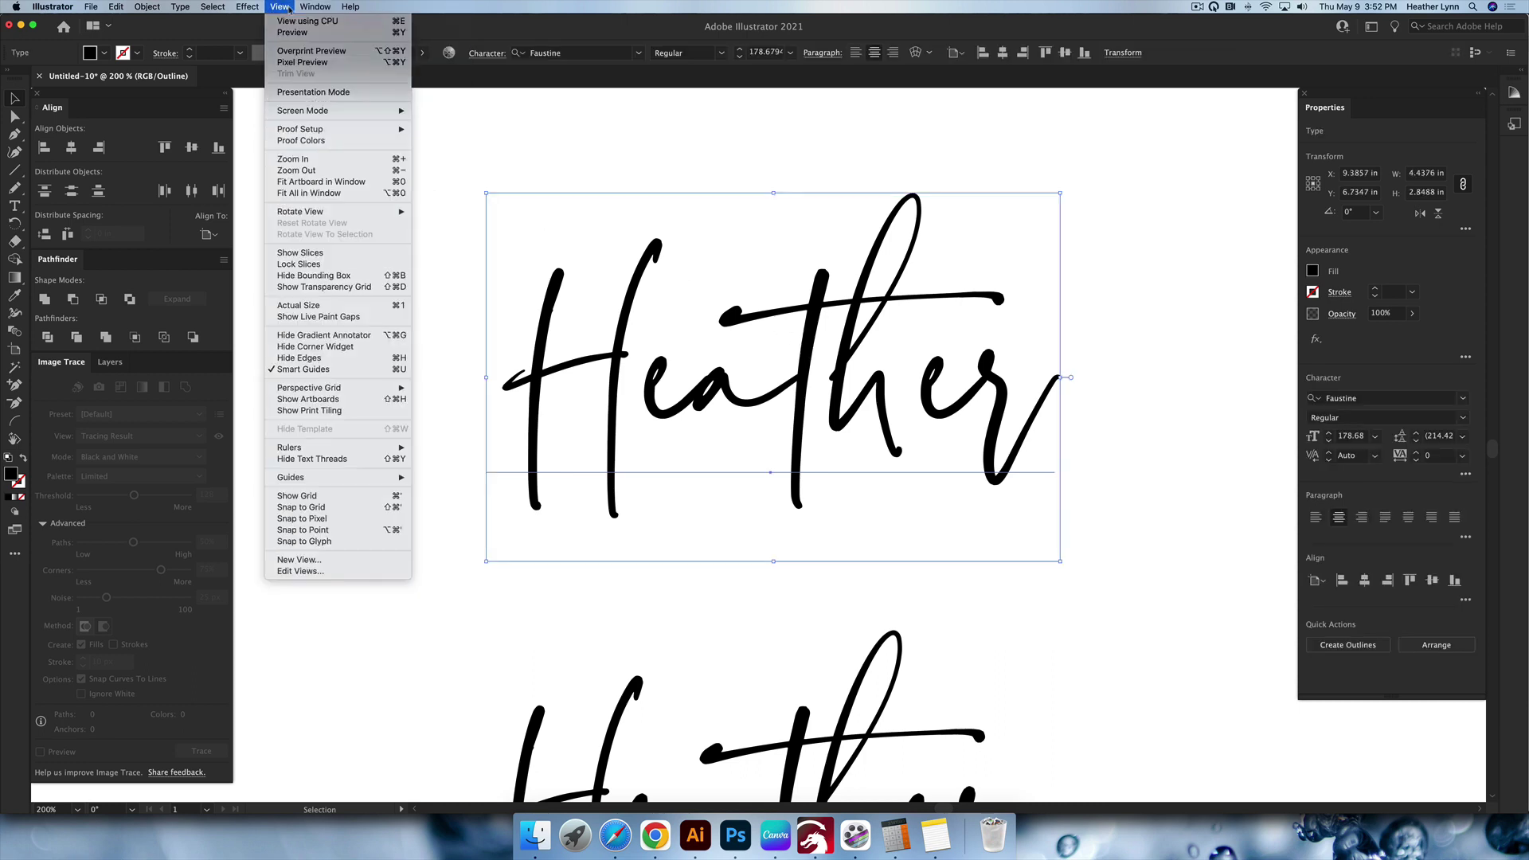
{"action": "left_click", "coordinate": [294, 34]}
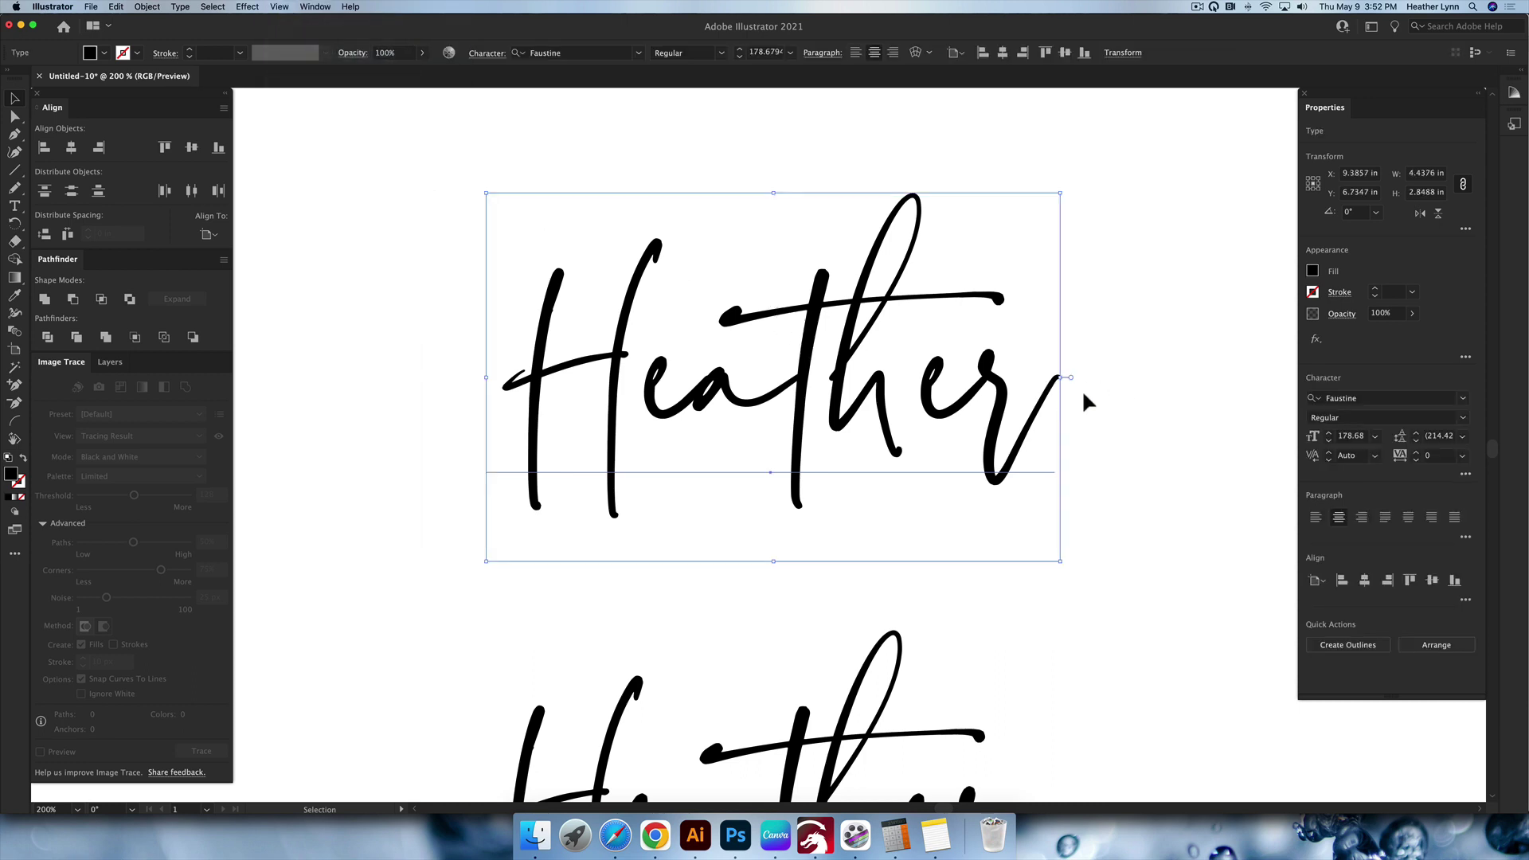
{"action": "scroll", "coordinate": [1107, 393], "scroll_direction": "up", "scroll_amount": 1}
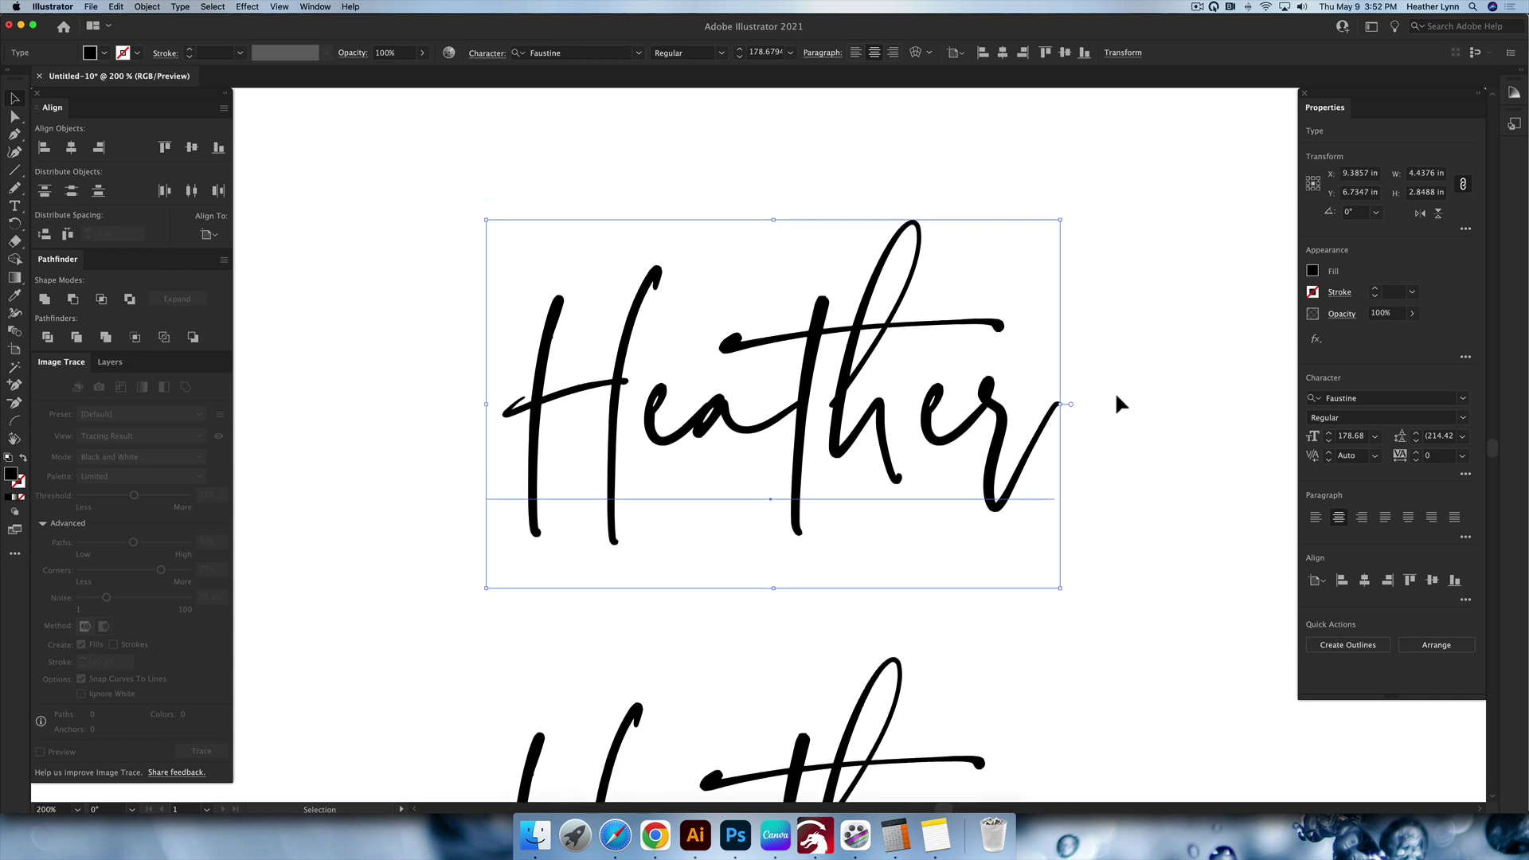
- Create outlines from the script Heather and zoom in to examine its overlapping strokes
{"action": "left_click", "coordinate": [176, 8]}
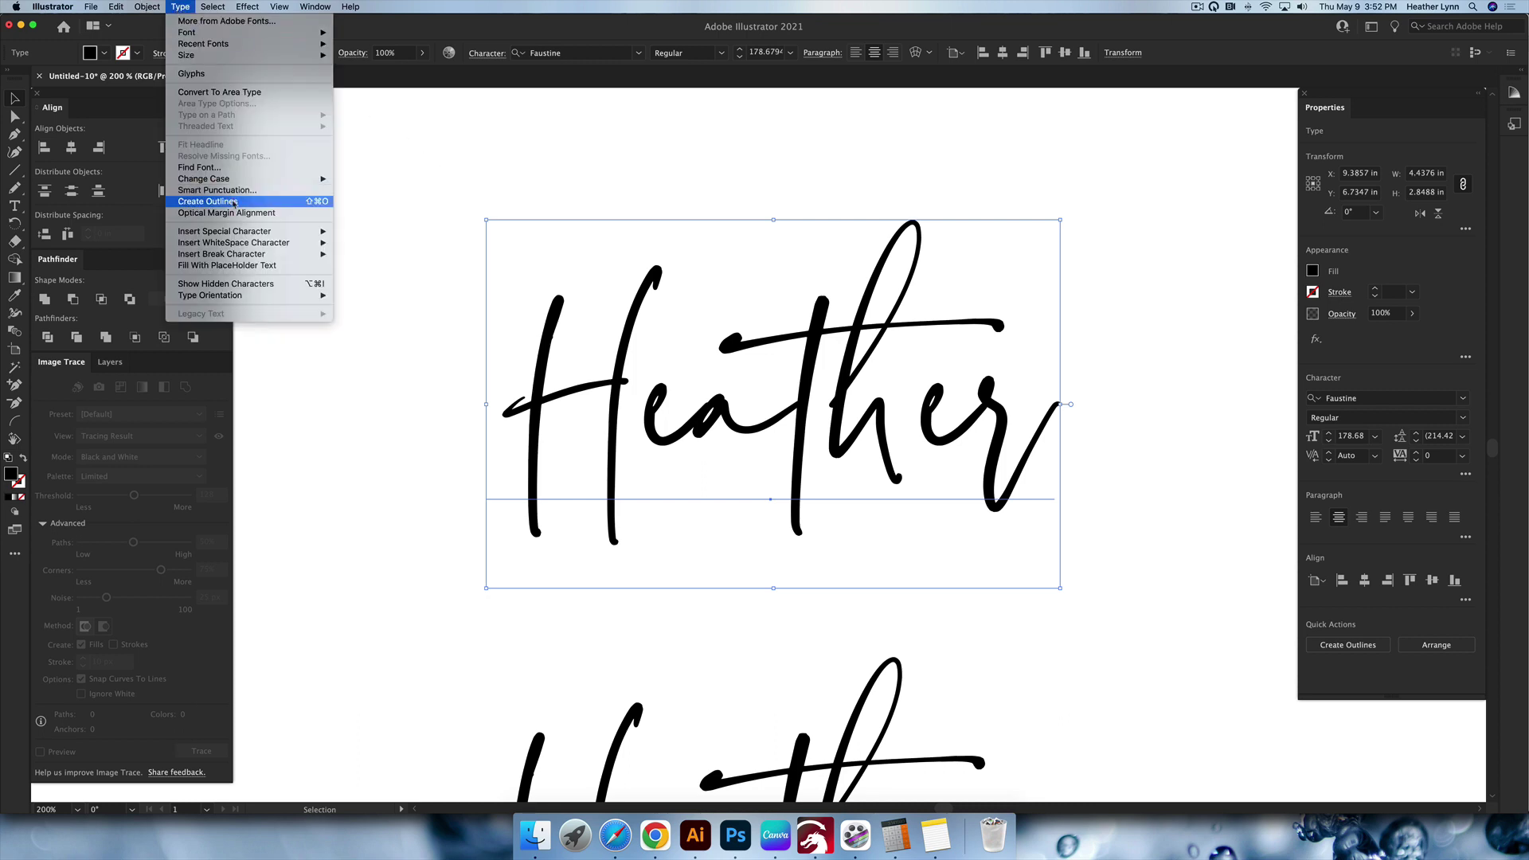
{"action": "left_click", "coordinate": [233, 202]}
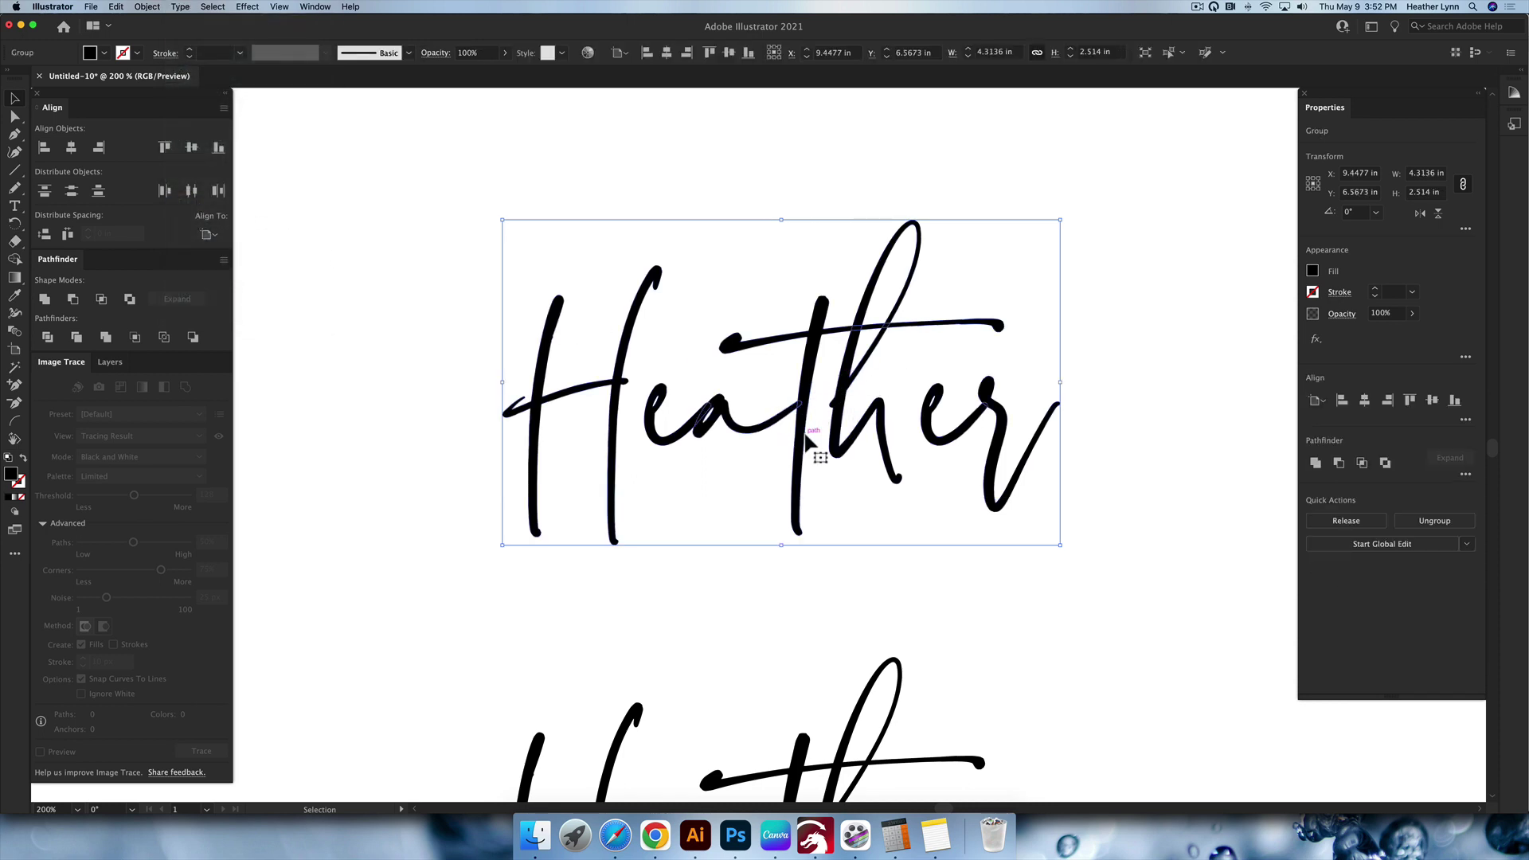
{"action": "scroll", "coordinate": [711, 421], "scroll_direction": "up", "scroll_amount": 5}
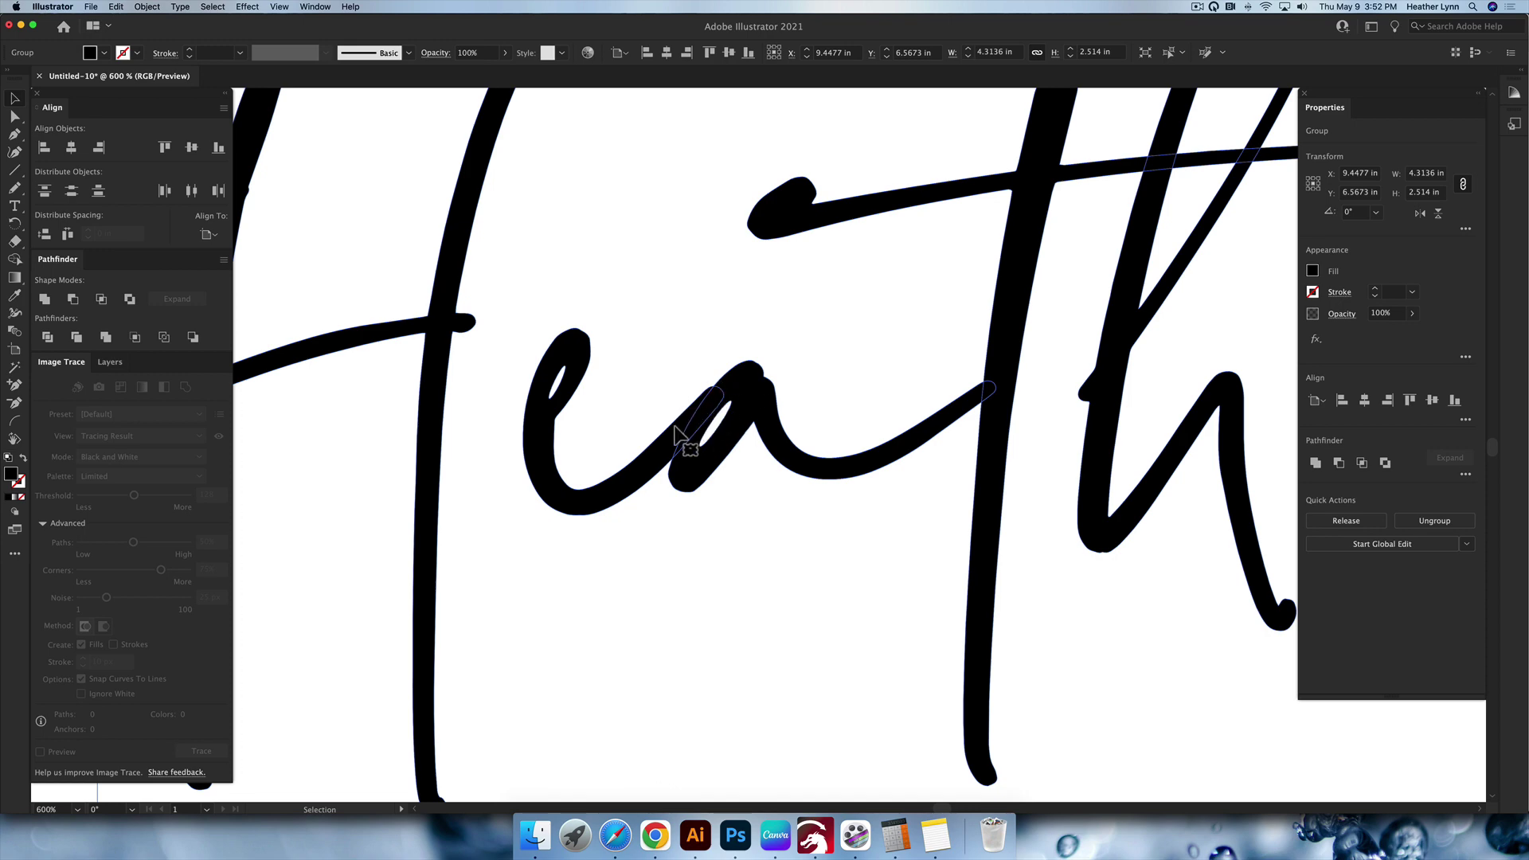
{"action": "scroll", "coordinate": [778, 417], "scroll_direction": "up", "scroll_amount": 3}
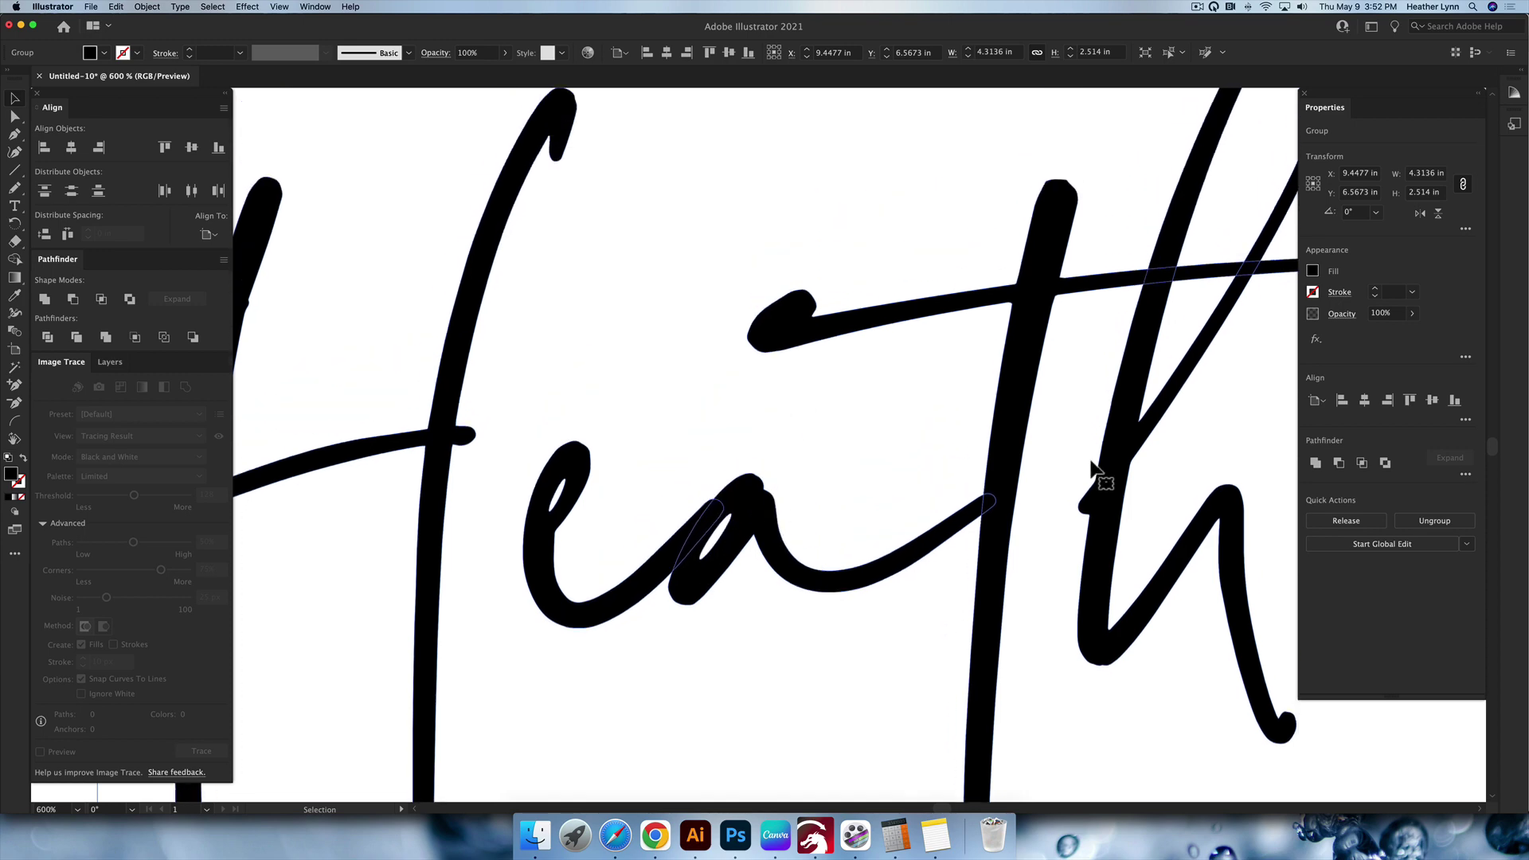
{"action": "scroll", "coordinate": [1038, 477], "scroll_direction": "right", "scroll_amount": 3}
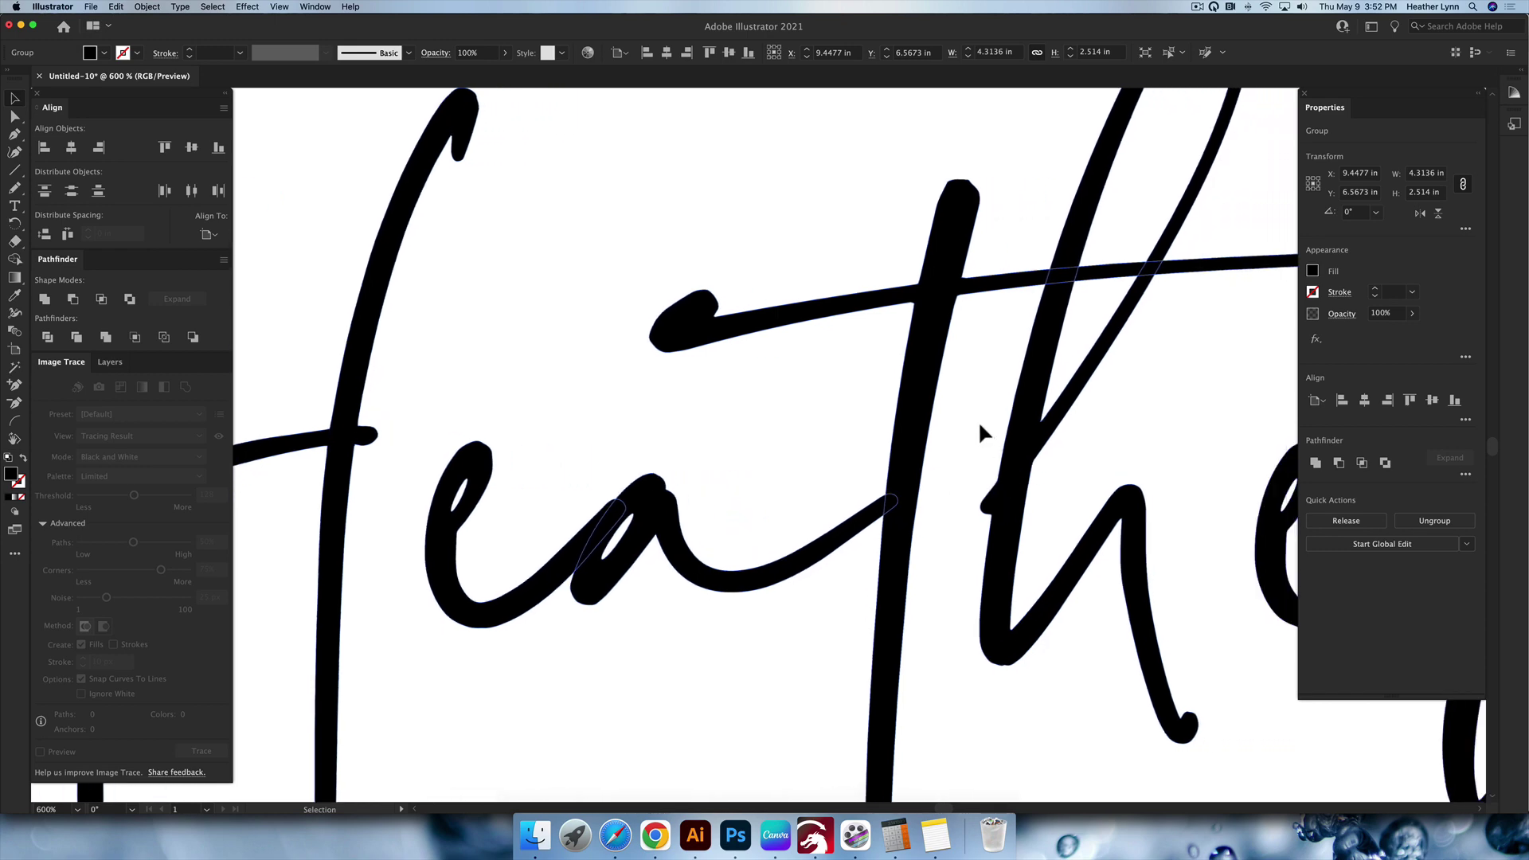
{"action": "scroll", "coordinate": [905, 466], "scroll_direction": "down", "scroll_amount": 3, "text": "alt"}
{"action": "scroll", "coordinate": [876, 470], "scroll_direction": "right", "scroll_amount": 3}
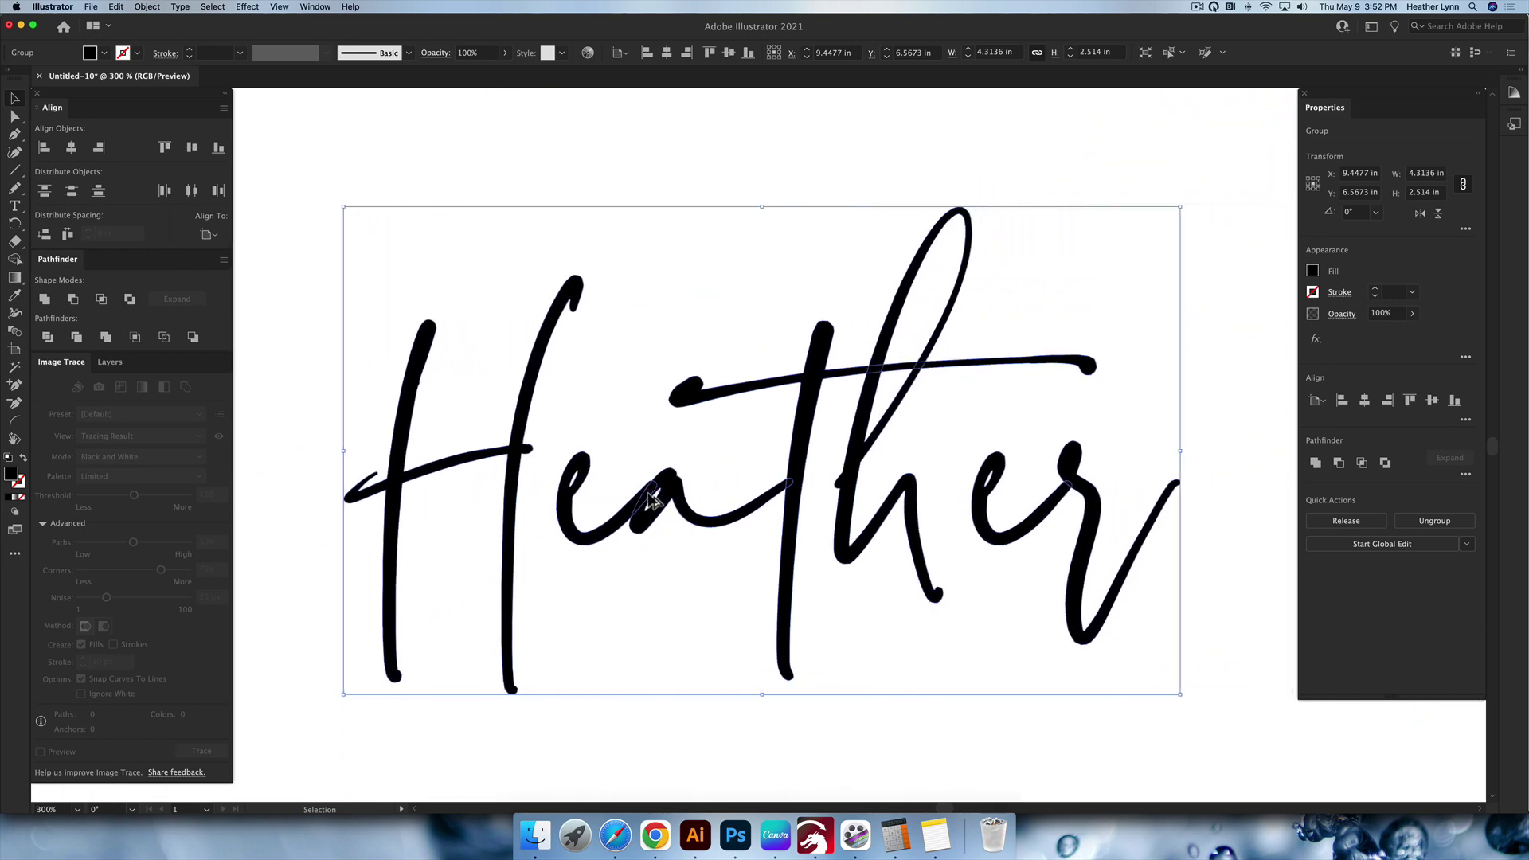
{"action": "scroll", "coordinate": [661, 478], "scroll_direction": "up", "scroll_amount": 4, "text": "alt"}
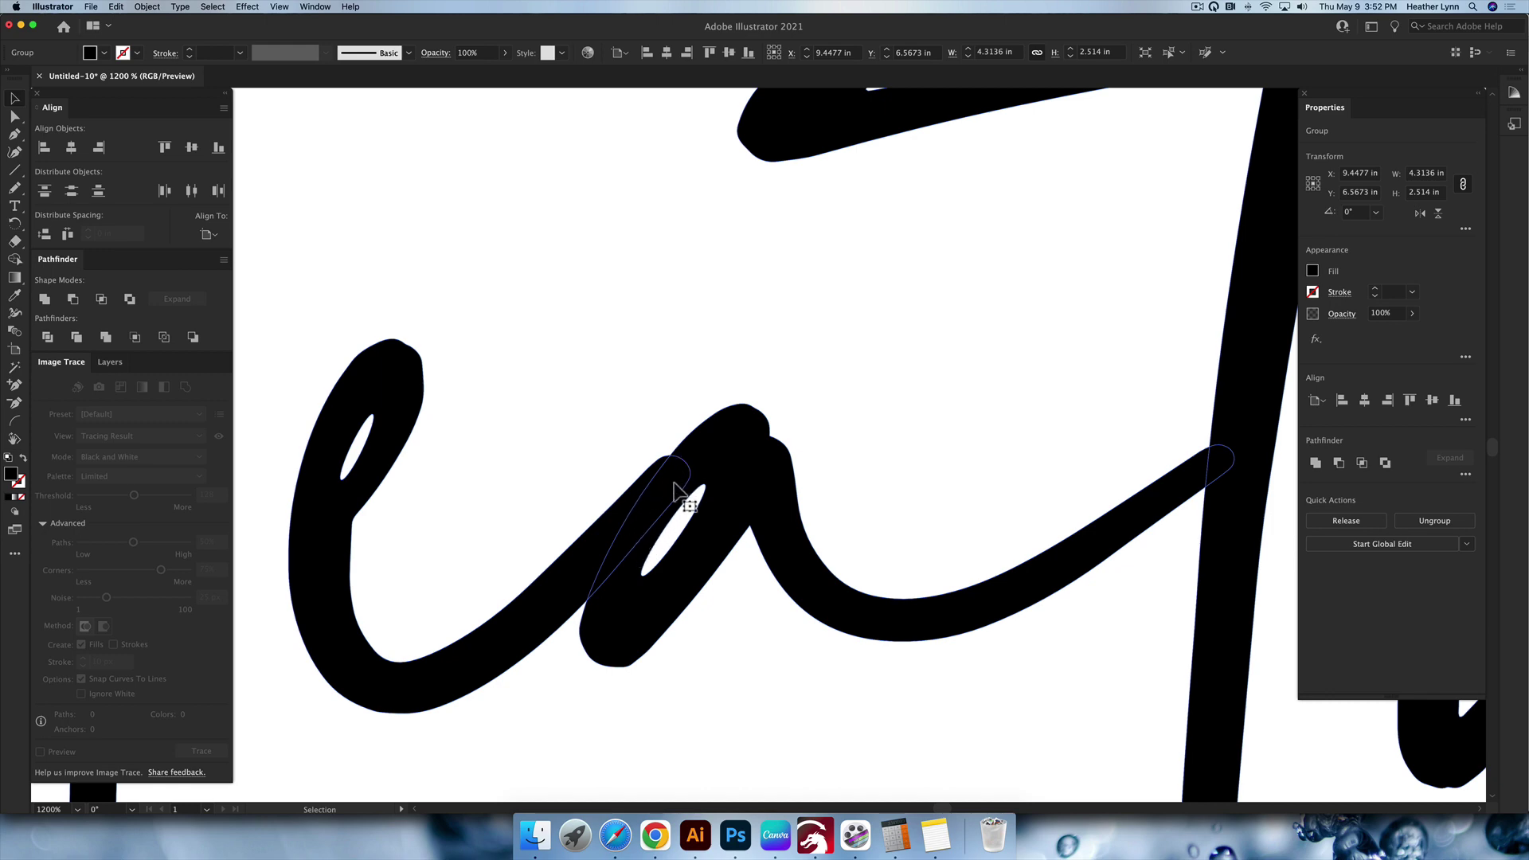
{"action": "scroll", "coordinate": [676, 505], "scroll_direction": "down", "scroll_amount": 4, "text": "alt"}
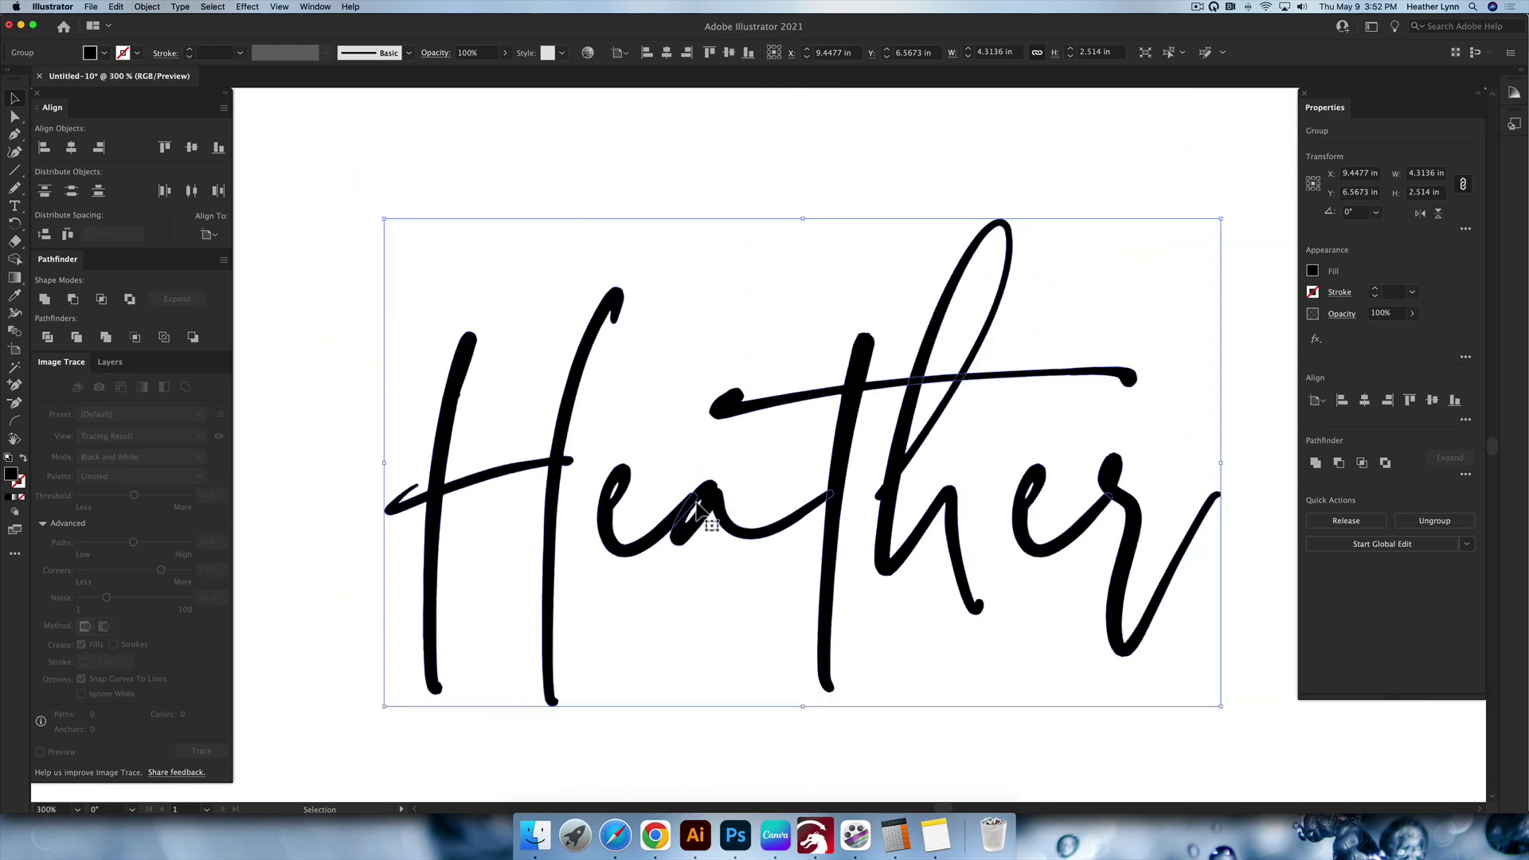
{"action": "scroll", "coordinate": [721, 517], "scroll_direction": "right", "scroll_amount": 2}
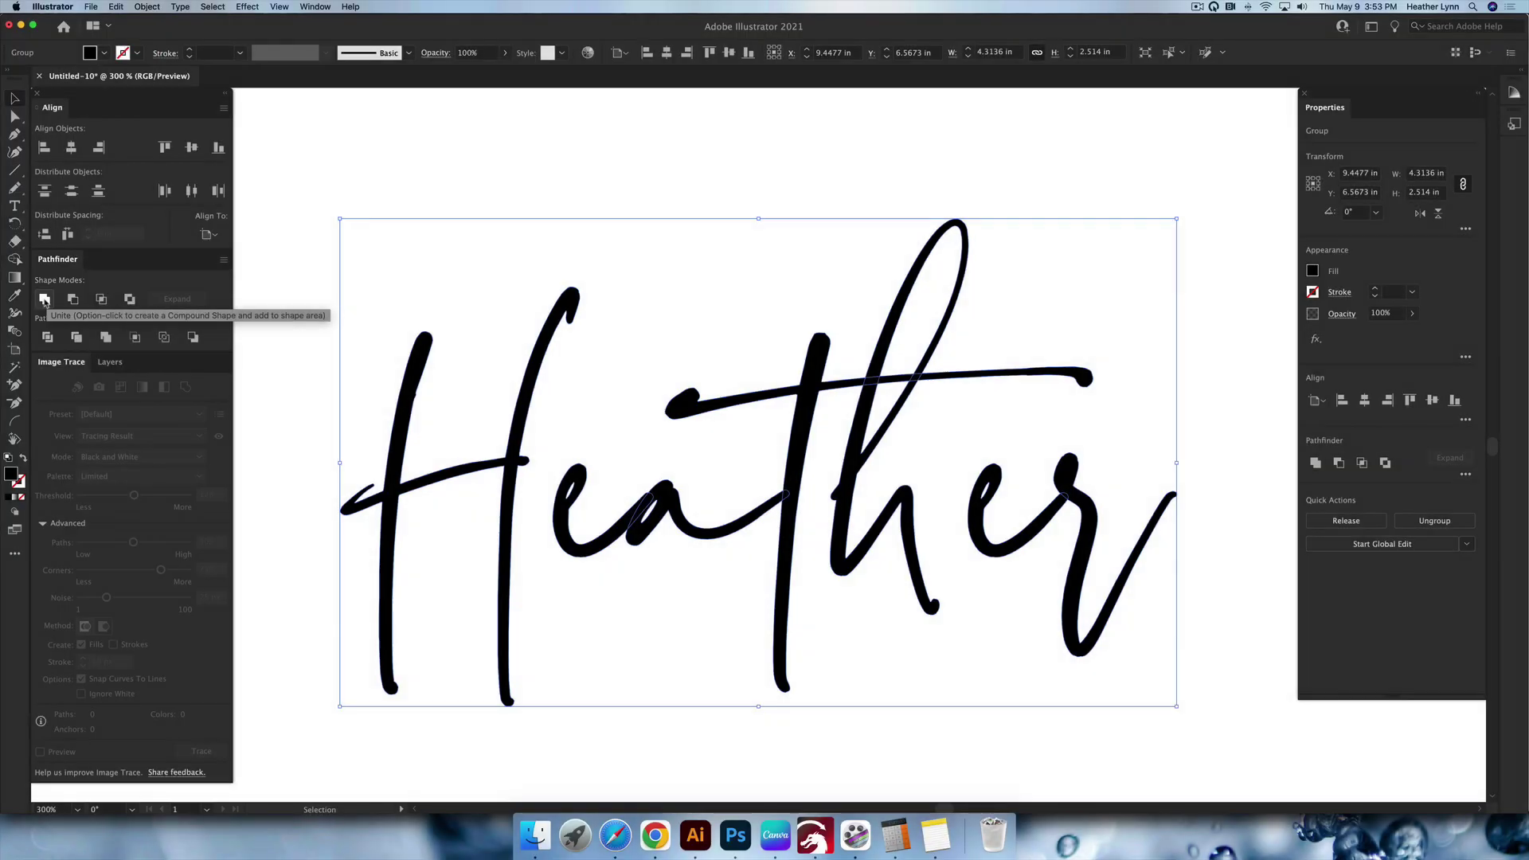
- Apply Pathfinder Unite to the script Heather letters, checking the paths in Outline view
{"action": "left_click", "coordinate": [45, 299]}
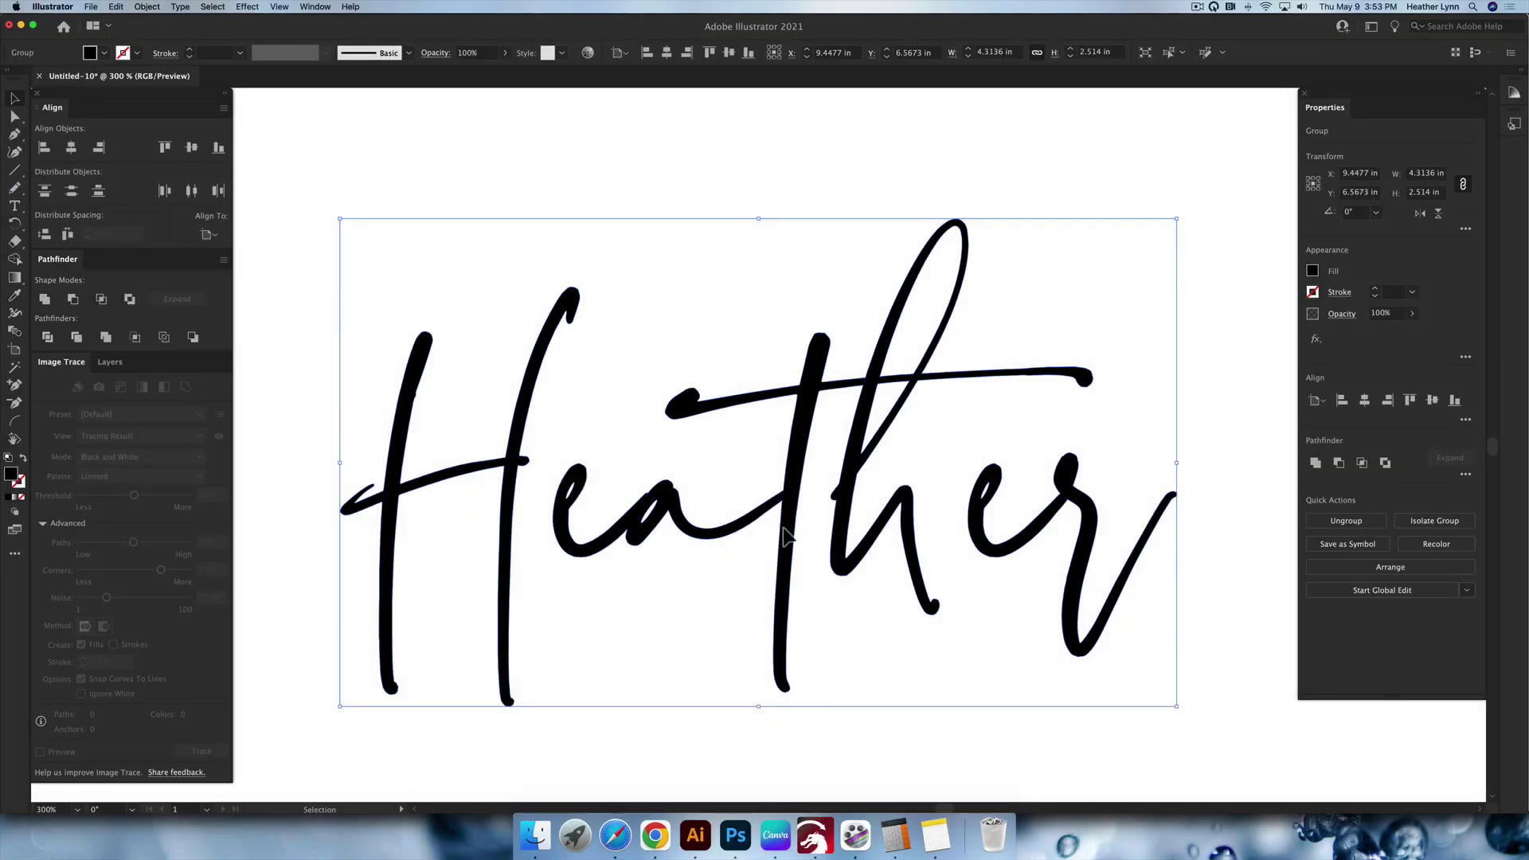
{"action": "key", "text": "super+y"}
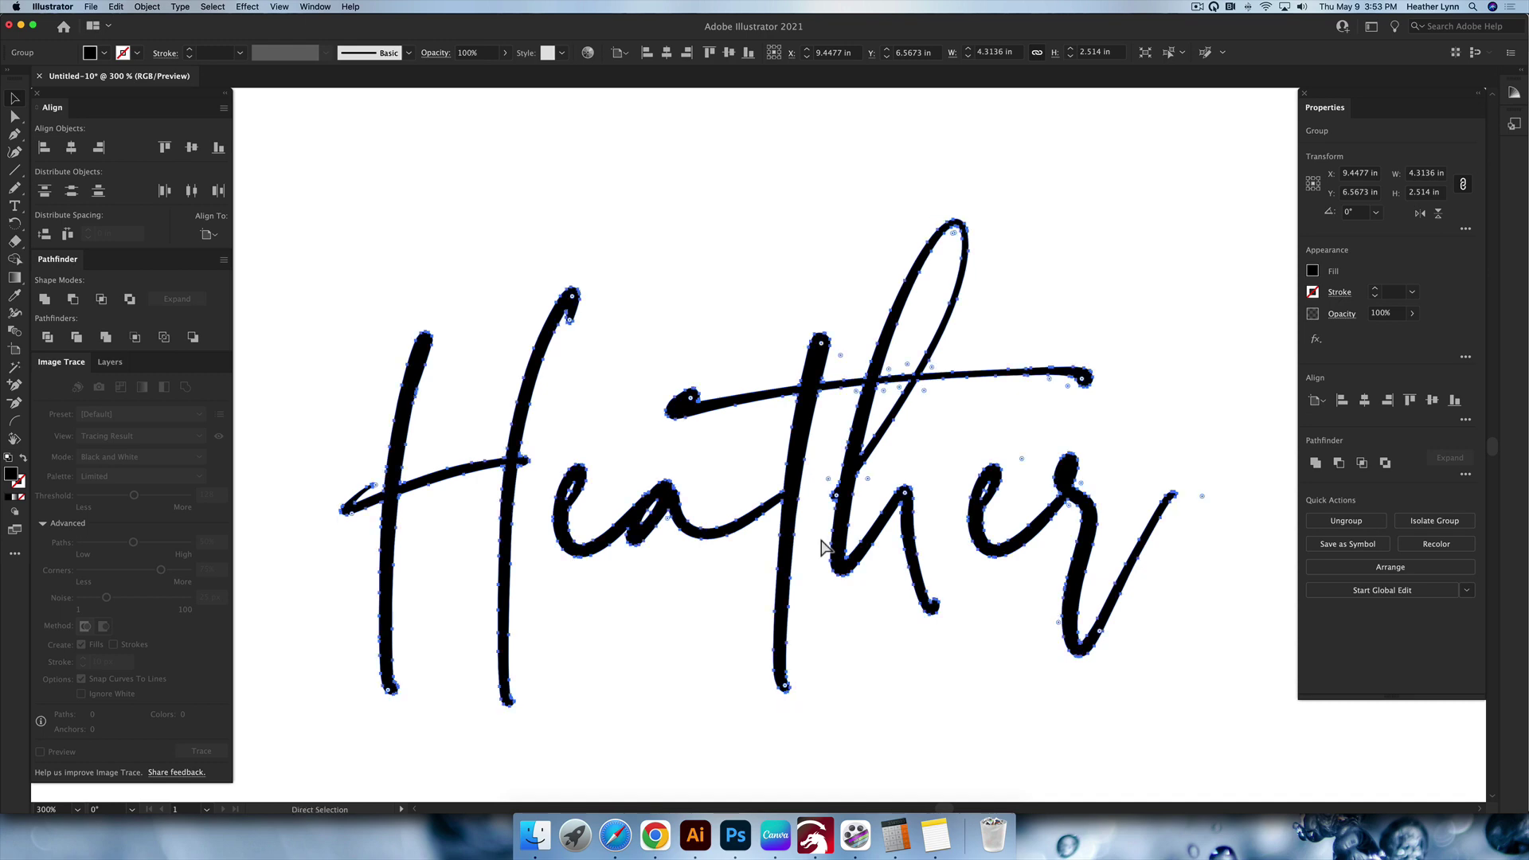
{"action": "left_click", "coordinate": [860, 586]}
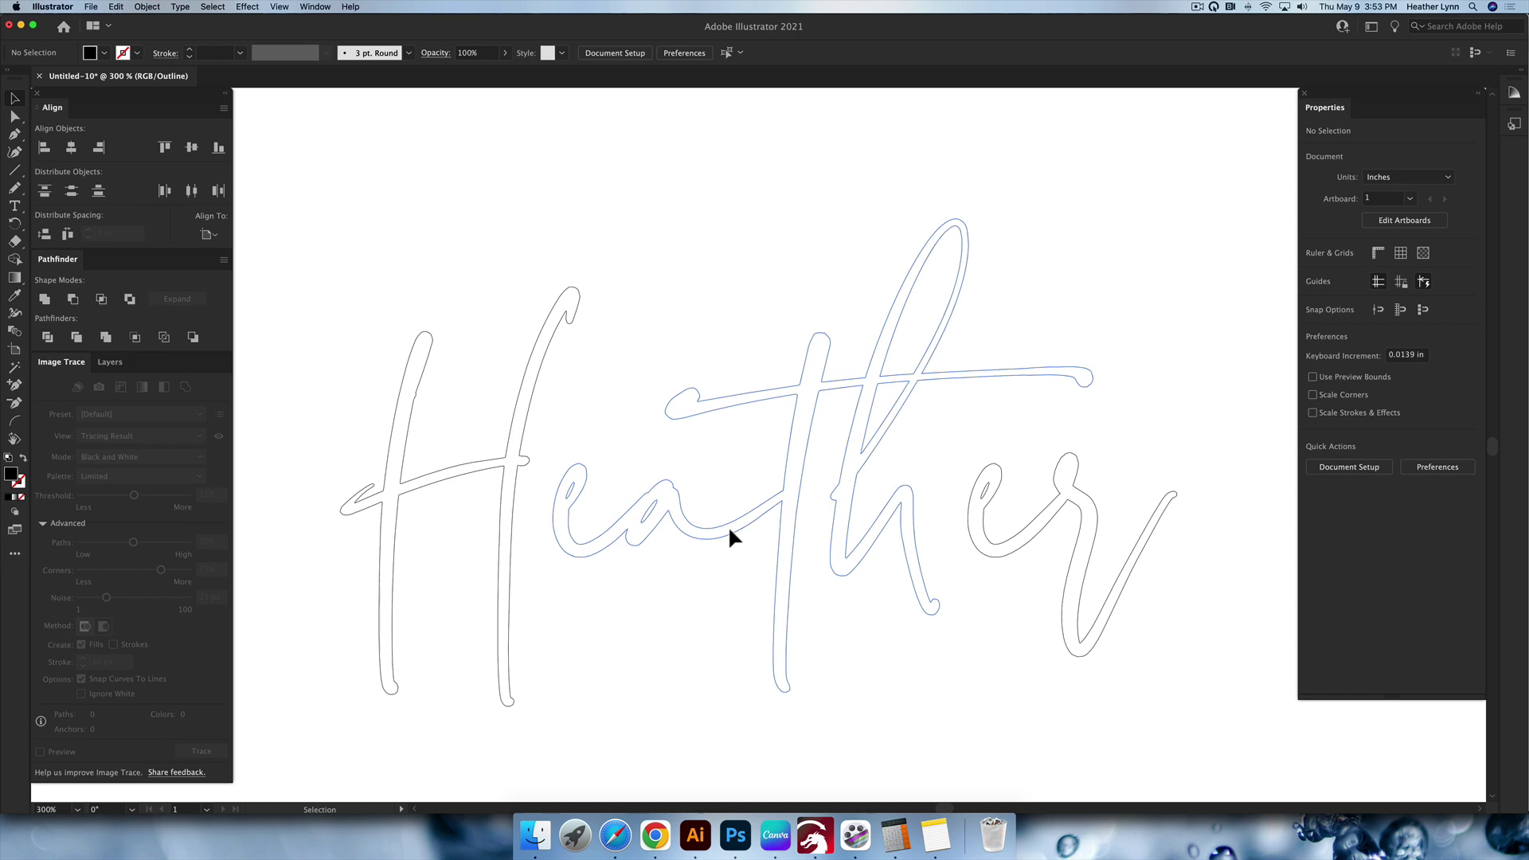
{"action": "key", "text": "super+y"}
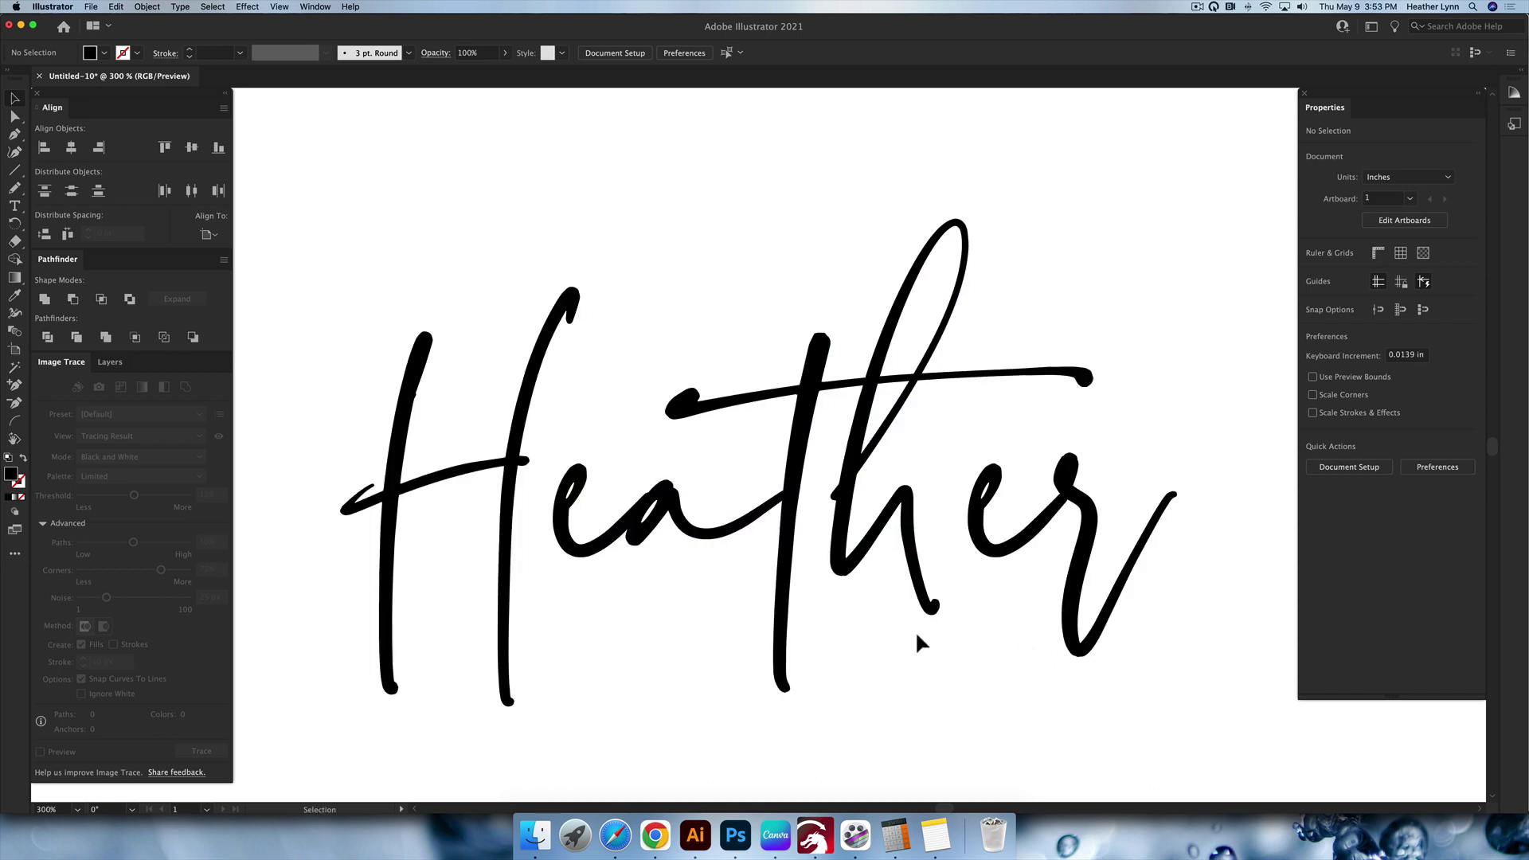
{"action": "scroll", "coordinate": [918, 635], "scroll_direction": "down", "scroll_amount": 2}
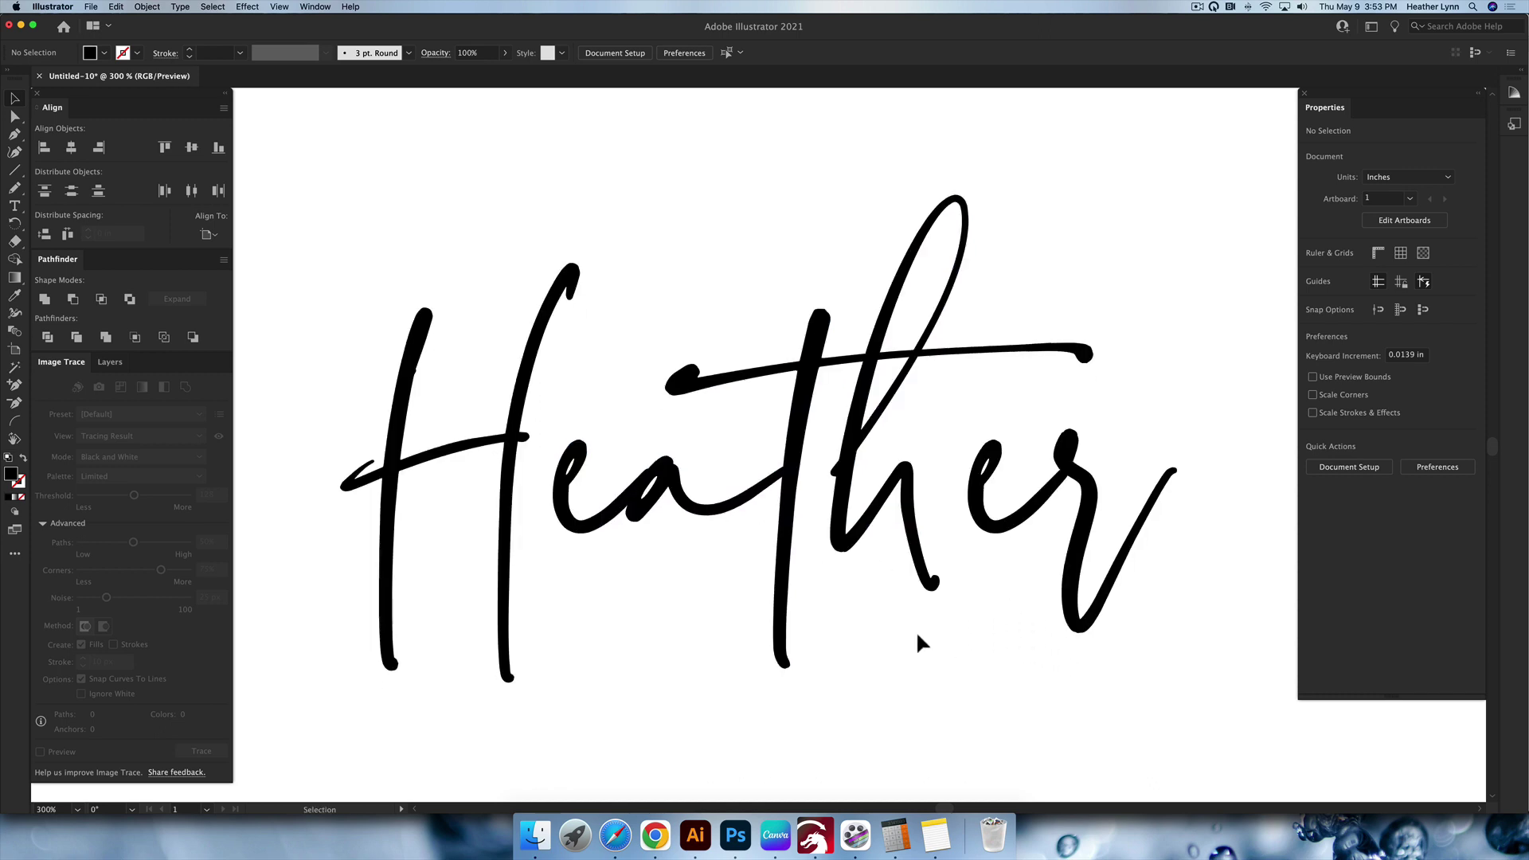
- Select the lower live Faustine Heather copy beneath the outlined versions
{"action": "scroll", "coordinate": [915, 641], "scroll_direction": "down", "scroll_amount": 3}
{"action": "scroll", "coordinate": [916, 629], "scroll_direction": "down", "scroll_amount": 1}
{"action": "scroll", "coordinate": [955, 625], "scroll_direction": "up", "scroll_amount": 4}
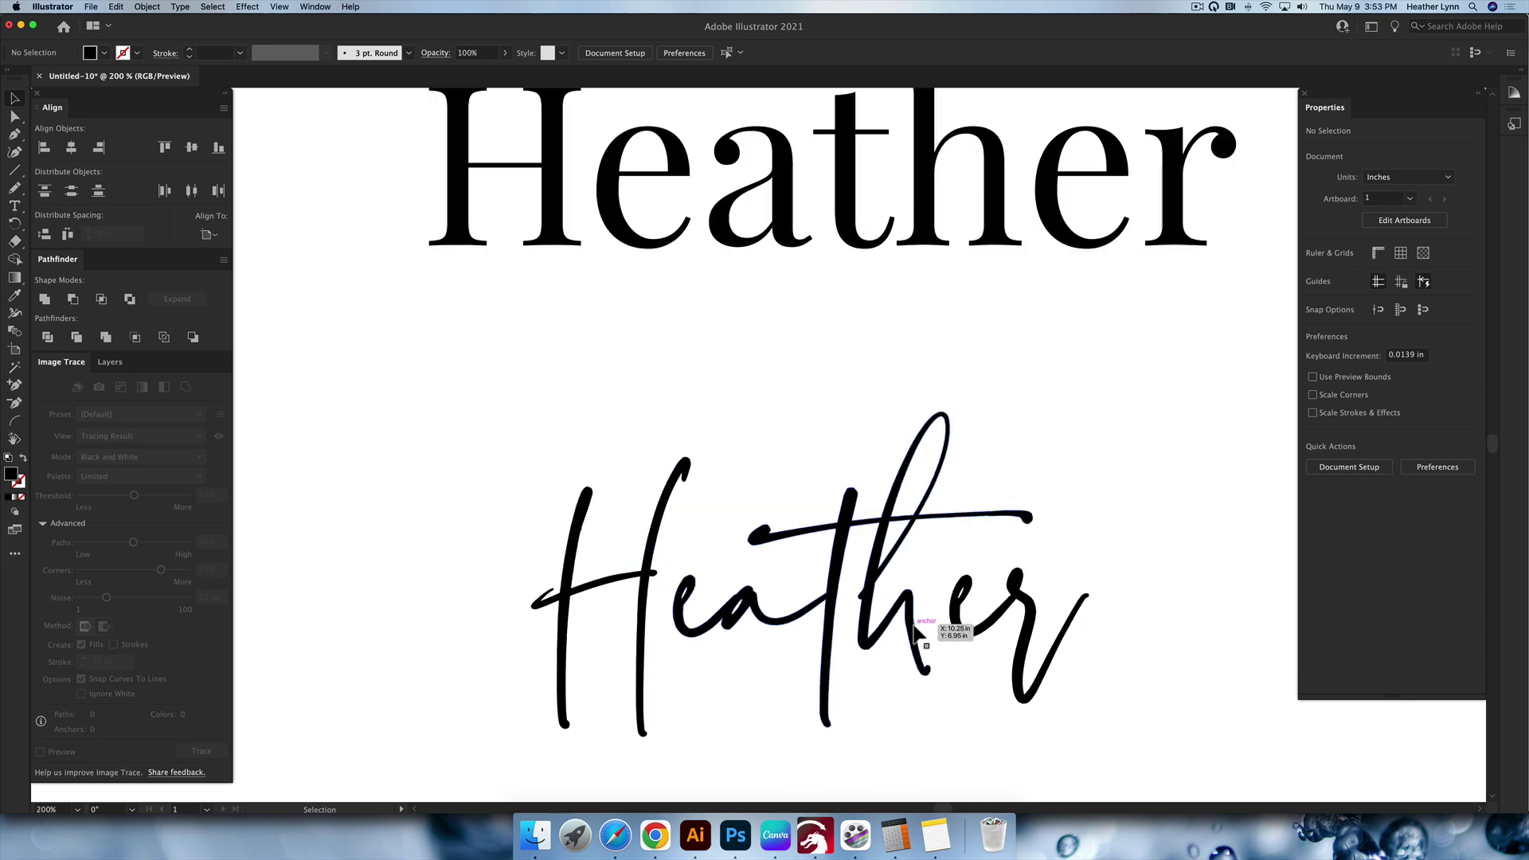
{"action": "scroll", "coordinate": [816, 496], "scroll_direction": "down", "scroll_amount": 3}
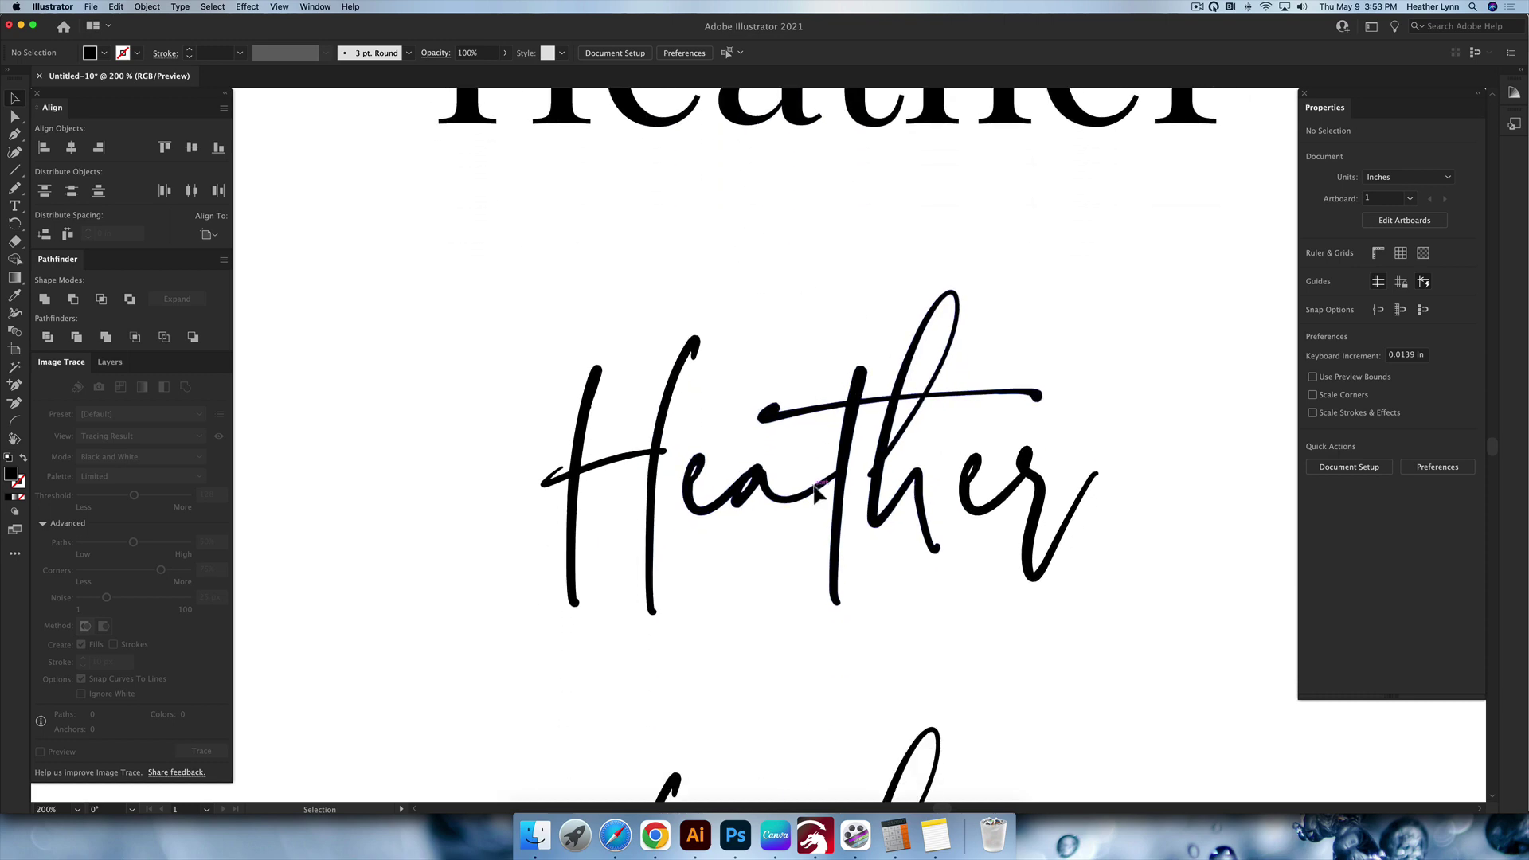
{"action": "scroll", "coordinate": [816, 493], "scroll_direction": "down", "scroll_amount": 10}
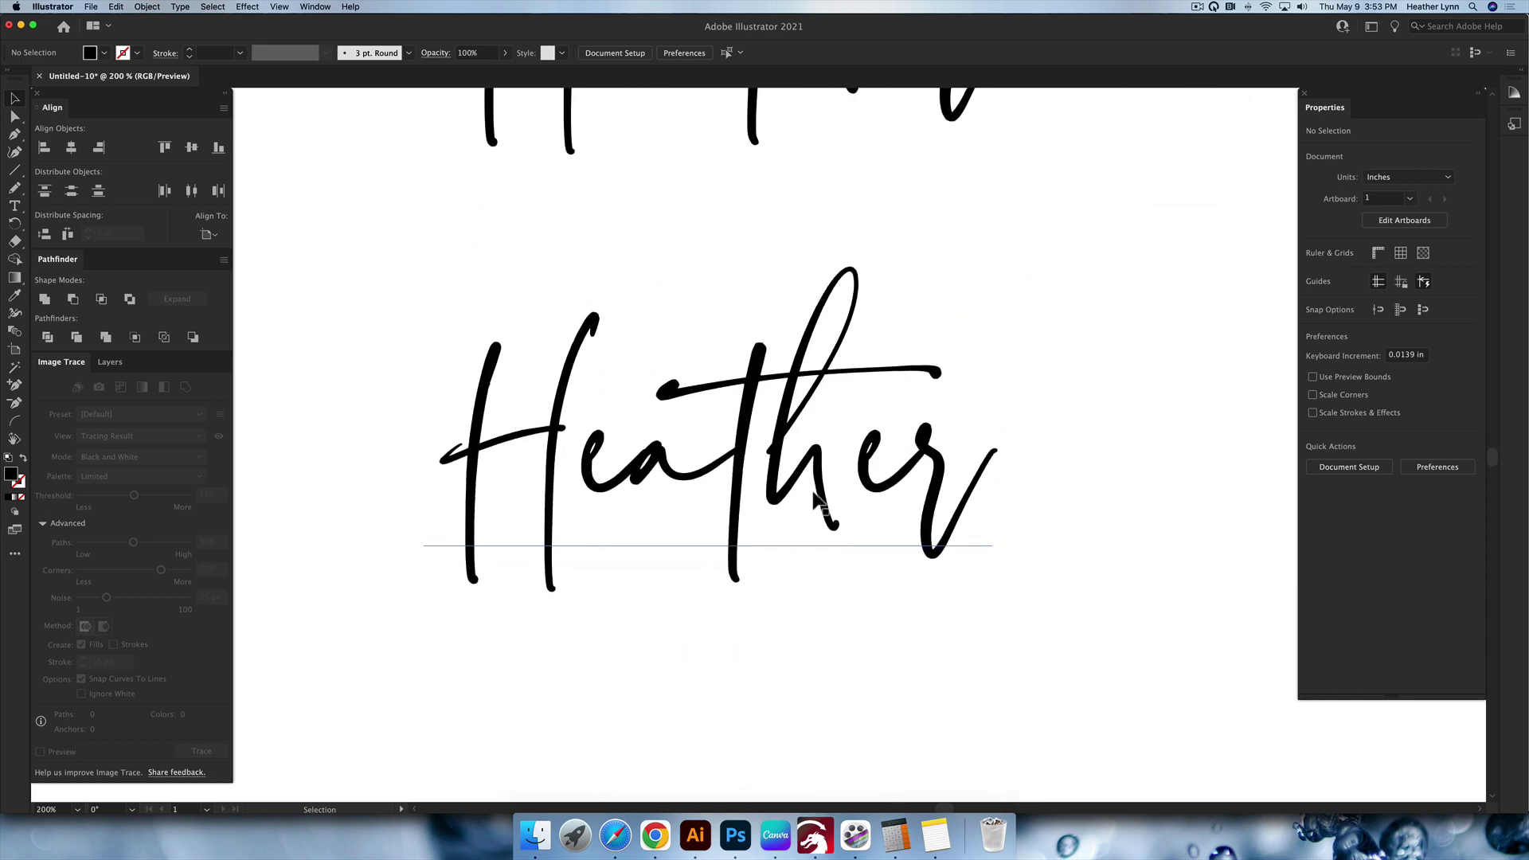
{"action": "scroll", "coordinate": [810, 504], "scroll_direction": "up", "scroll_amount": 2}
{"action": "left_click", "coordinate": [723, 462]}
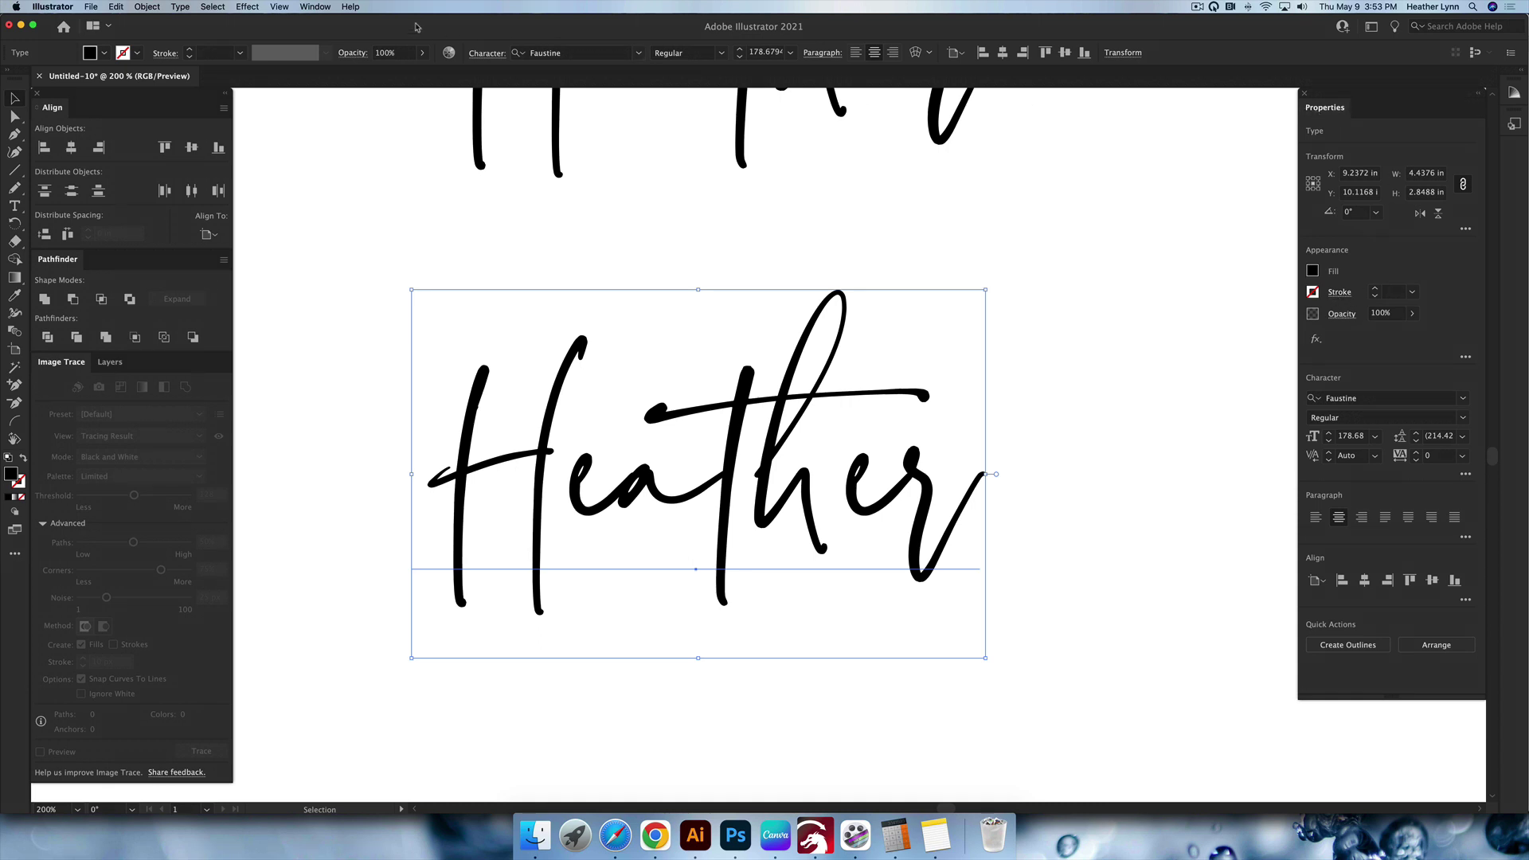
- Give the lower Faustine Heather a black stroke raised to 2 pt weight
{"action": "left_click", "coordinate": [315, 6]}
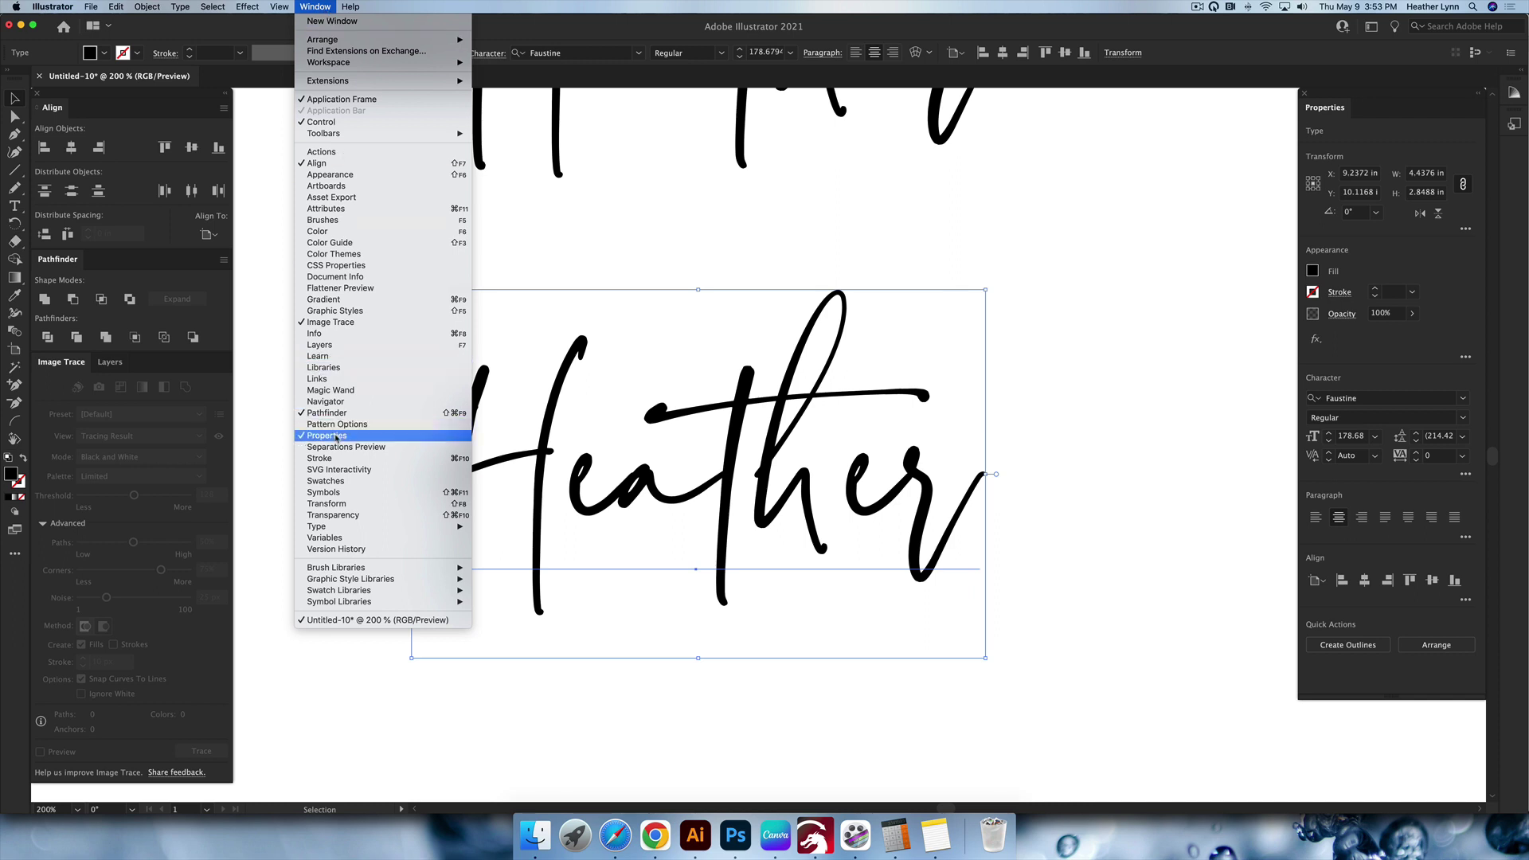
{"action": "left_click", "coordinate": [1071, 390]}
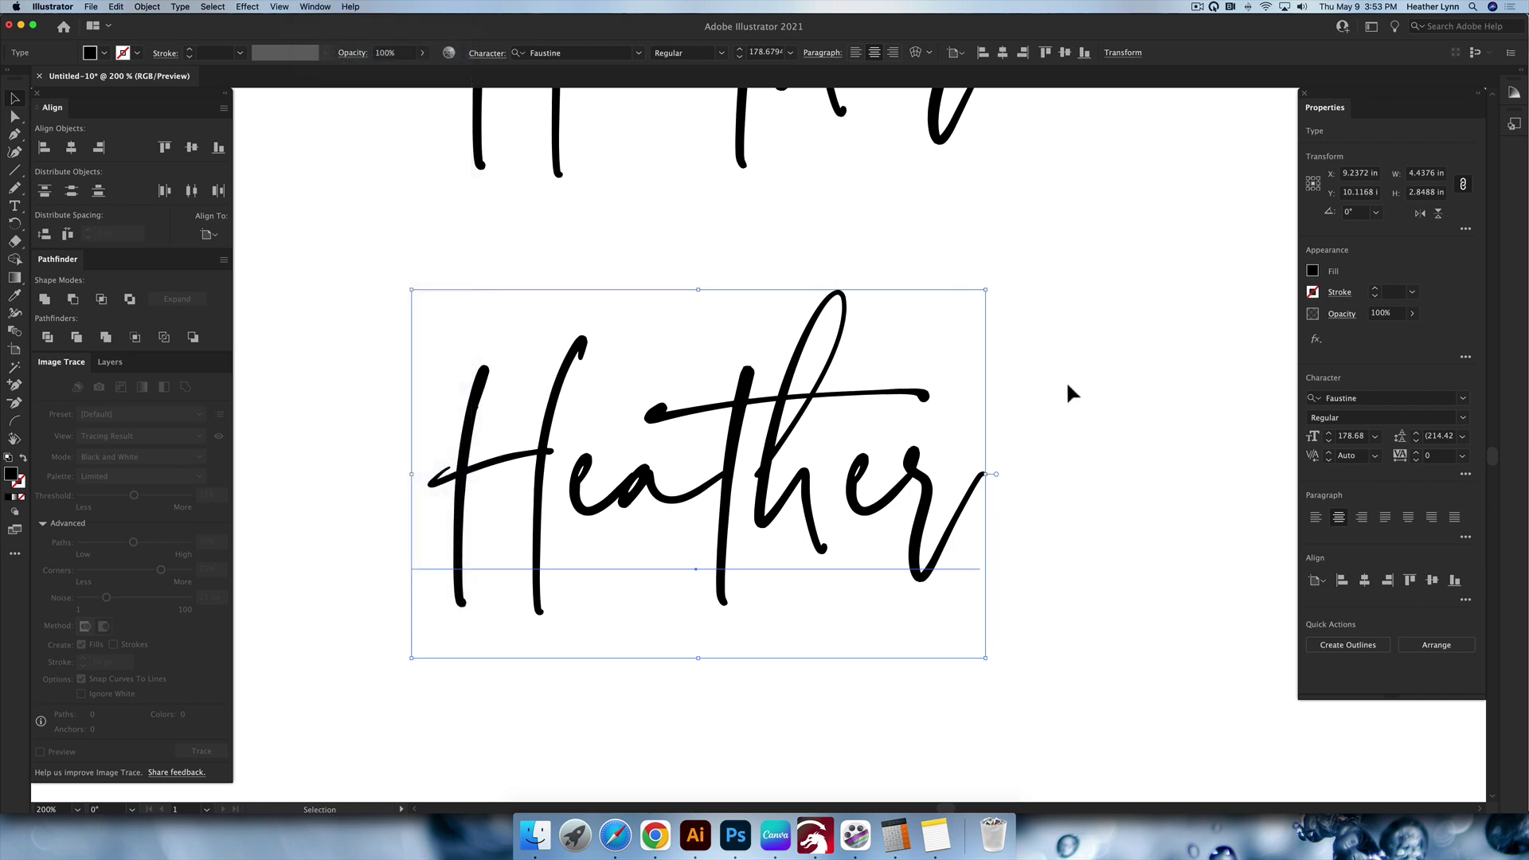
{"action": "mouse_move", "coordinate": [1318, 112]}
{"action": "left_mouse_down"}
{"action": "mouse_move", "coordinate": [1119, 117]}
{"action": "mouse_move", "coordinate": [1322, 116]}
{"action": "left_mouse_up"}
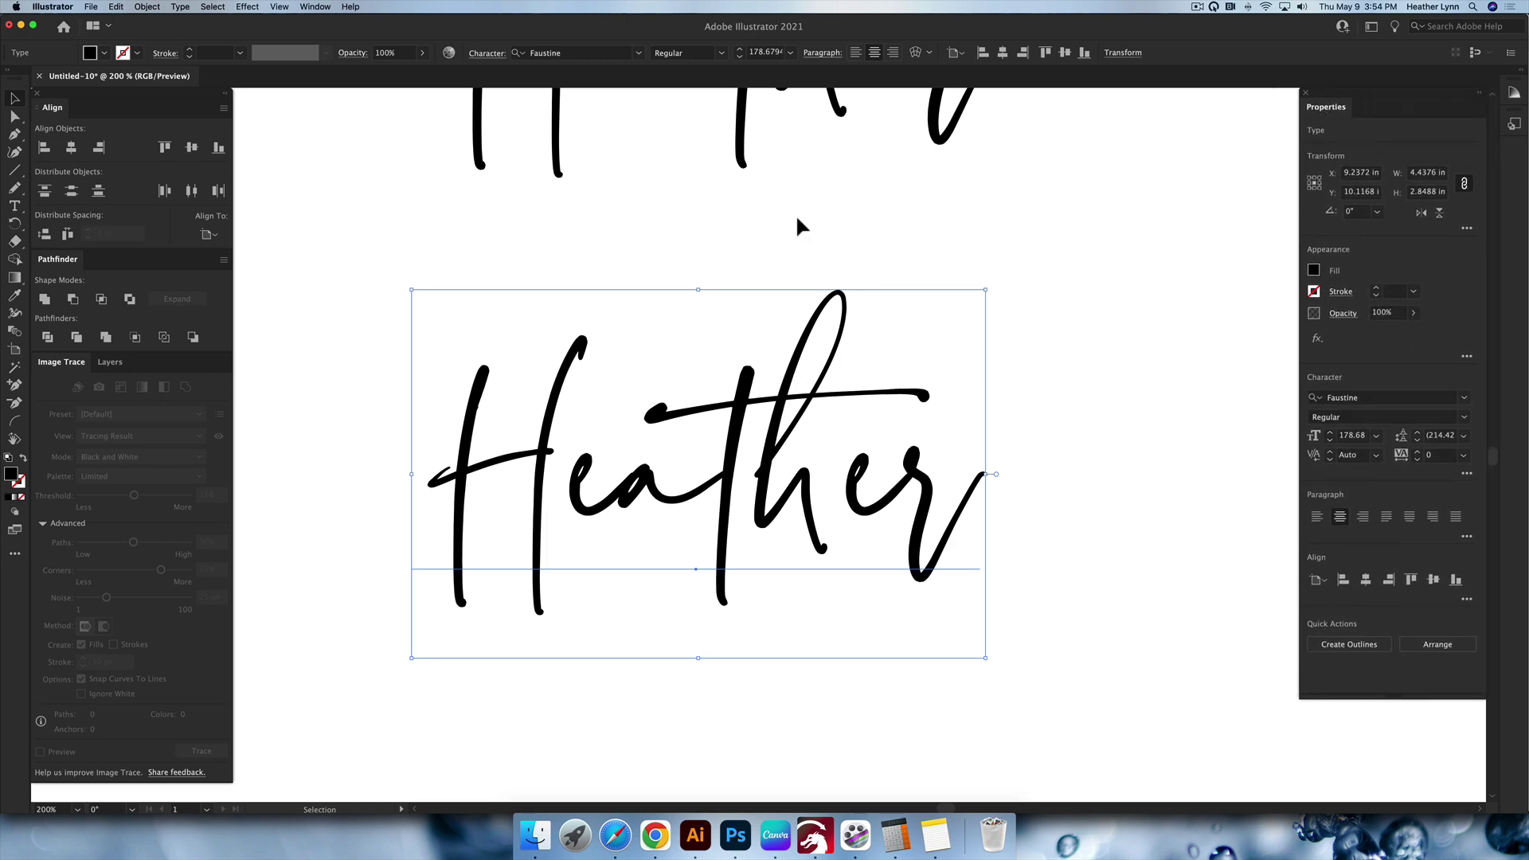
{"action": "mouse_move", "coordinate": [67, 260]}
{"action": "left_mouse_down"}
{"action": "mouse_move", "coordinate": [319, 308]}
{"action": "mouse_move", "coordinate": [372, 297]}
{"action": "mouse_move", "coordinate": [87, 263]}
{"action": "left_mouse_up"}
{"action": "left_click", "coordinate": [1099, 414]}
{"action": "left_click", "coordinate": [832, 354]}
{"action": "left_click", "coordinate": [1376, 288]}
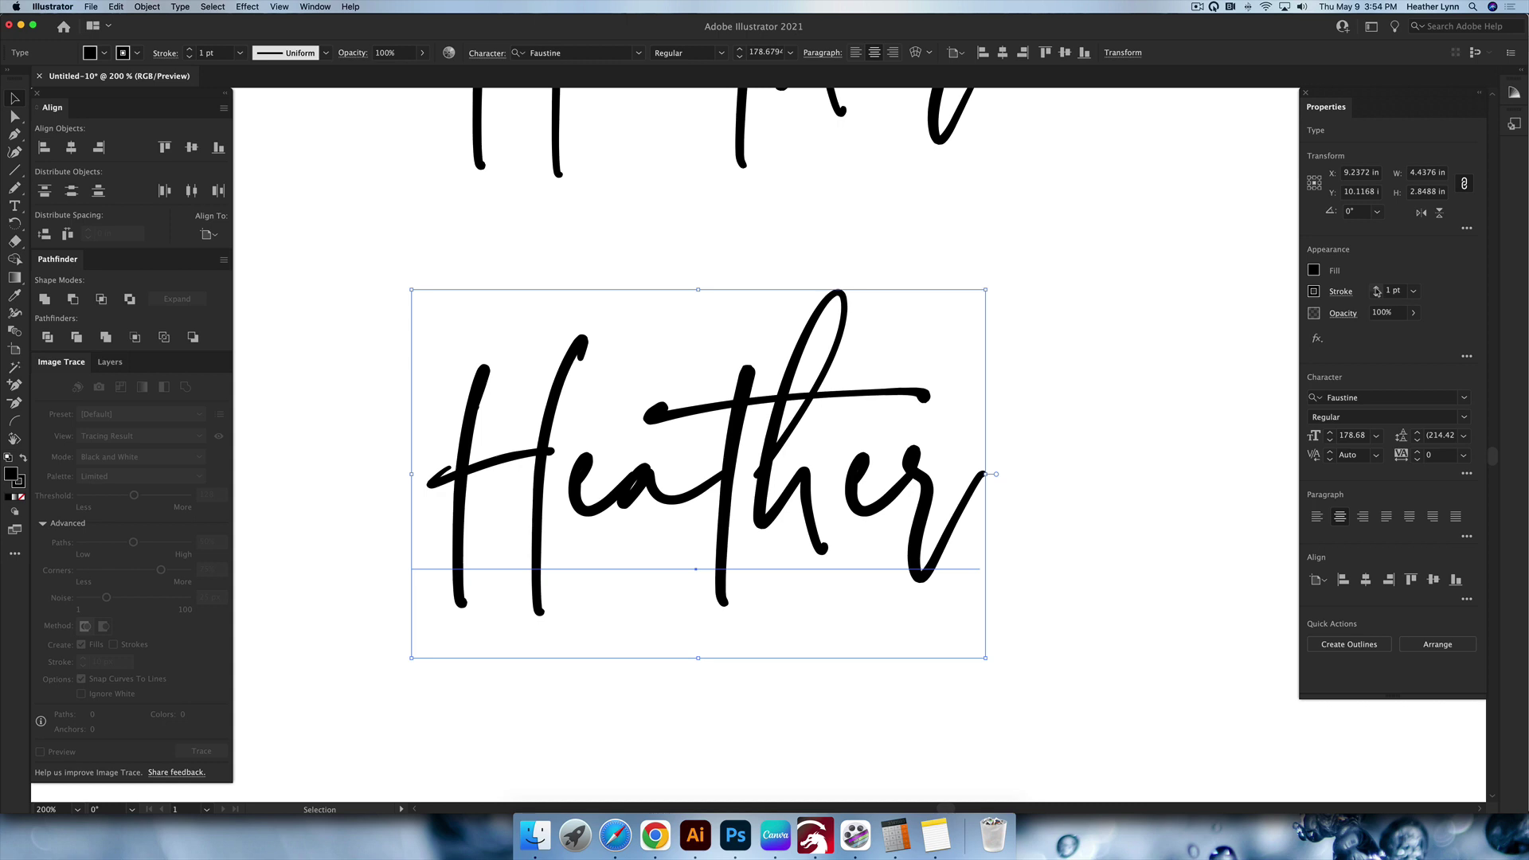
{"action": "left_click", "coordinate": [1376, 289]}
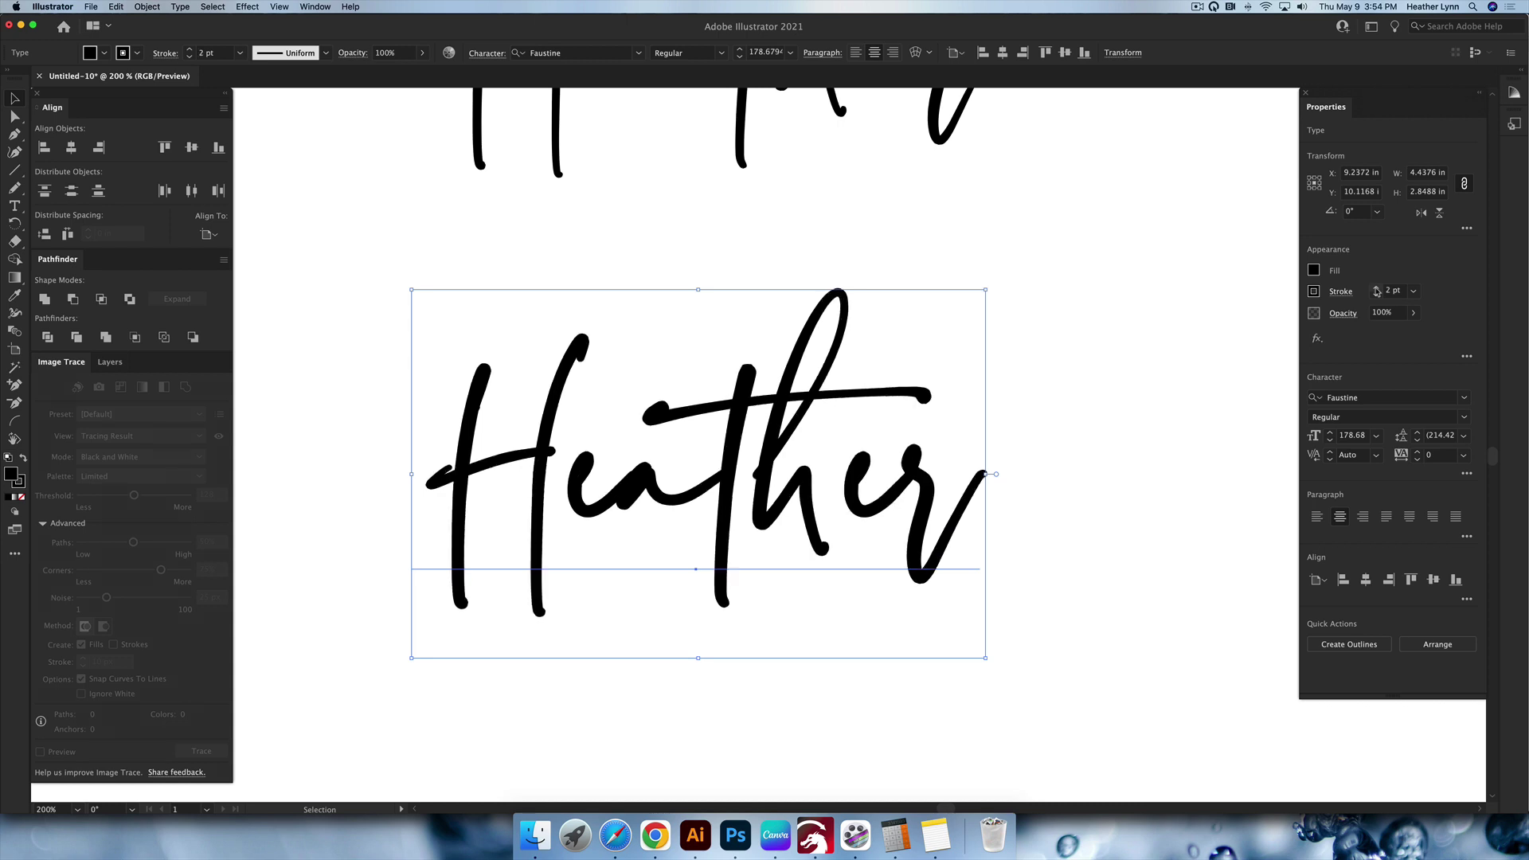
{"action": "left_click", "coordinate": [1067, 476]}
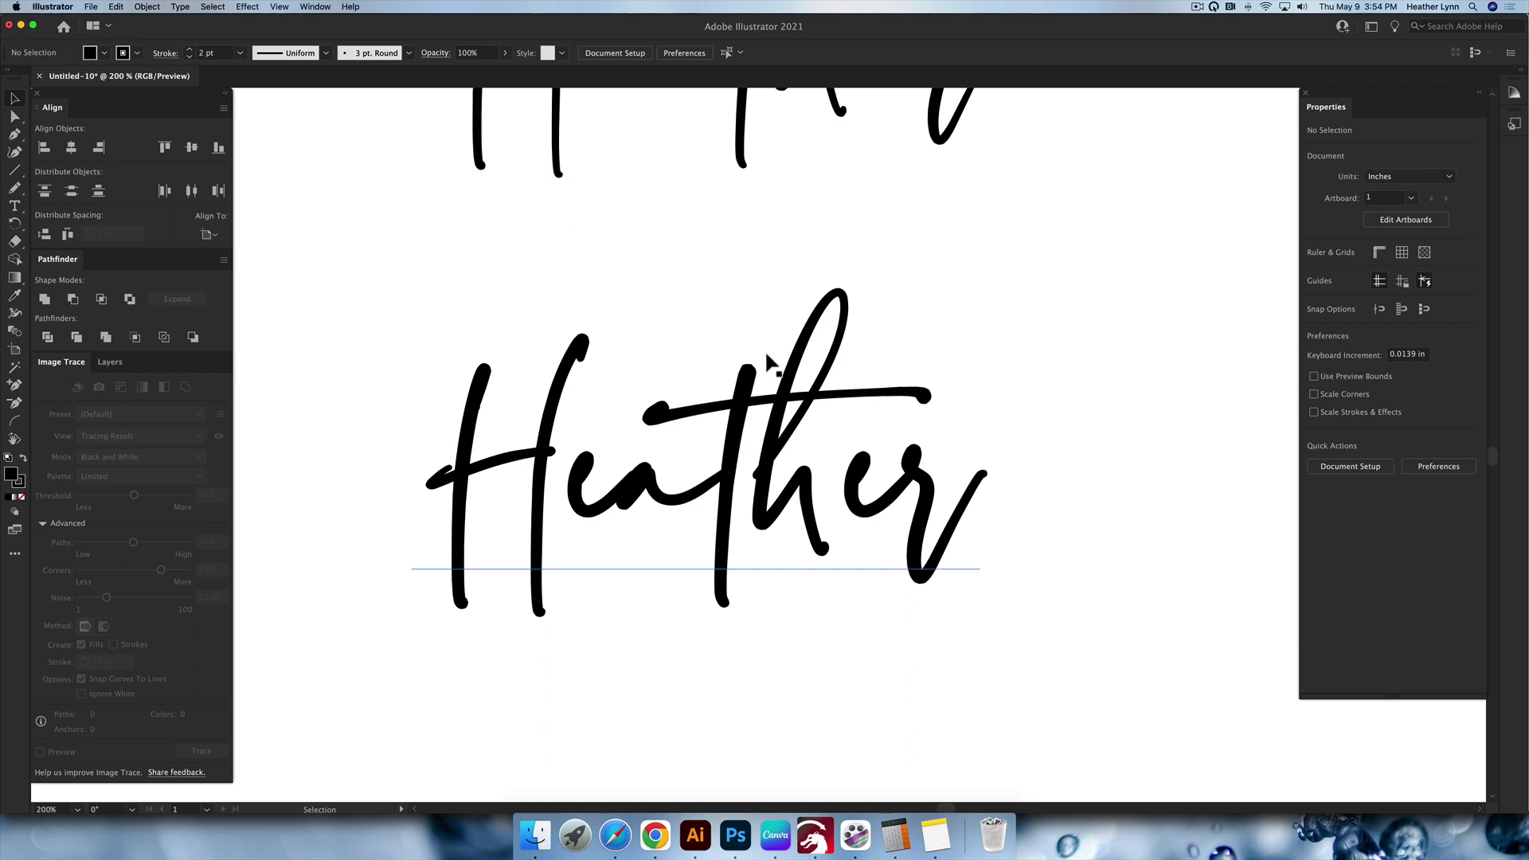
- Create outlines from the 2 pt stroked Heather and zoom in to inspect the letters
{"action": "left_click", "coordinate": [738, 411]}
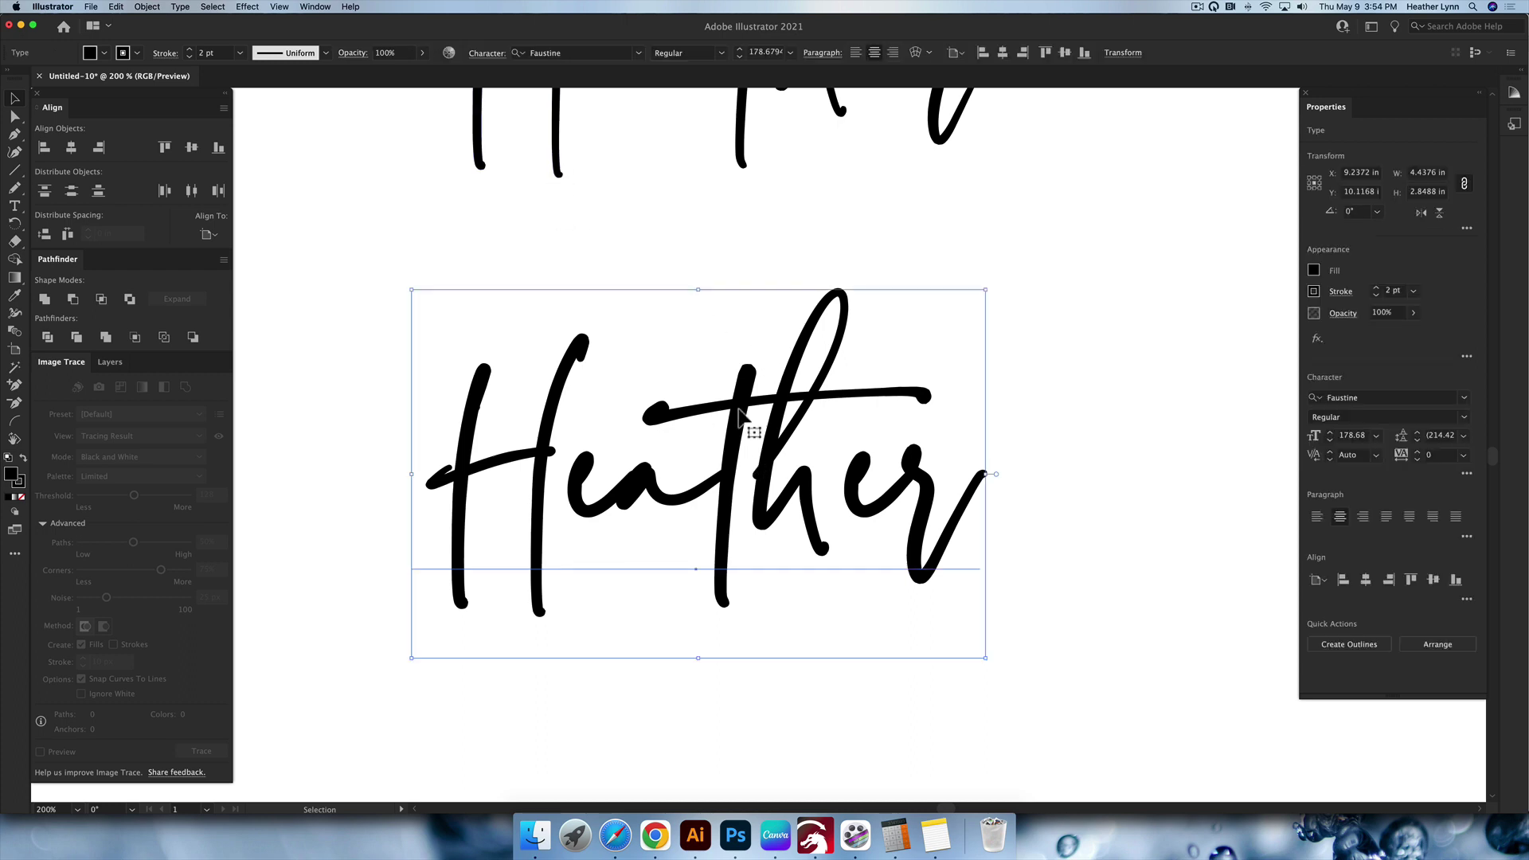
{"action": "left_click", "coordinate": [180, 6]}
{"action": "left_click", "coordinate": [231, 201]}
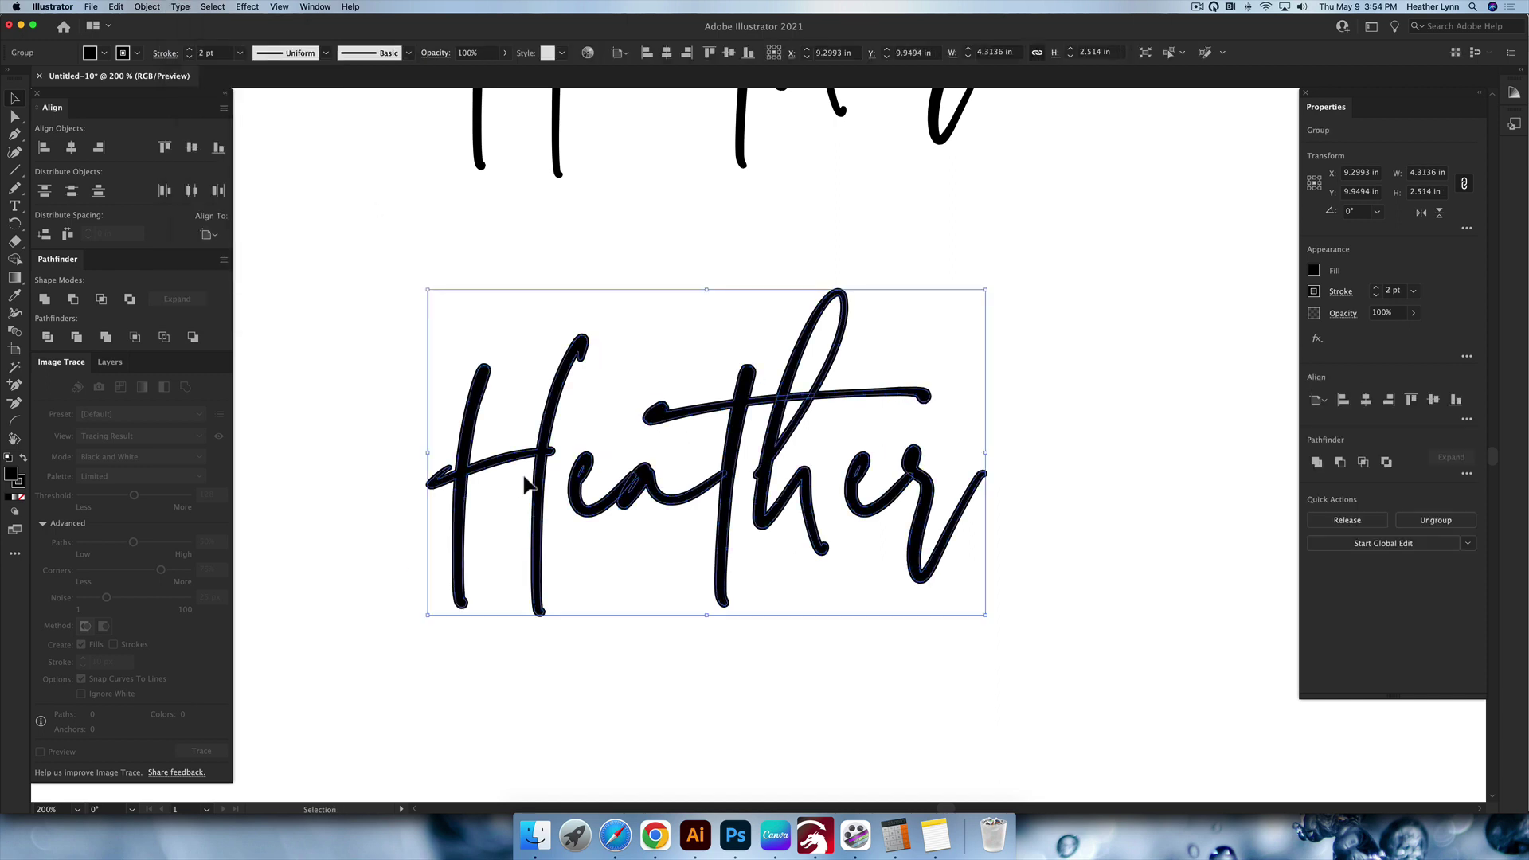
{"action": "scroll", "coordinate": [470, 442], "scroll_direction": "up", "scroll_amount": 3}
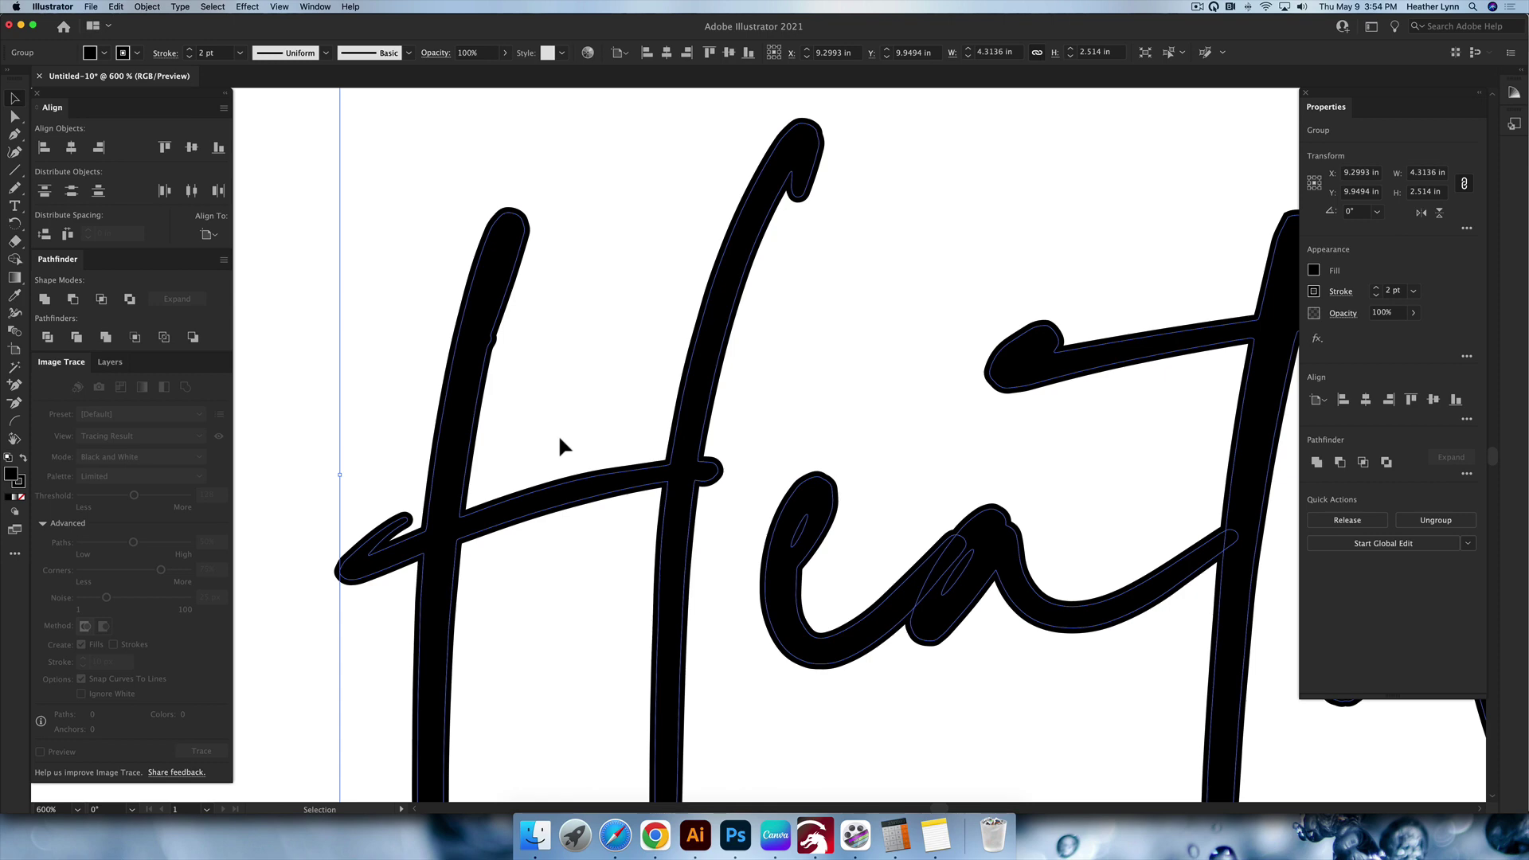
{"action": "scroll", "coordinate": [575, 440], "scroll_direction": "up", "scroll_amount": 1}
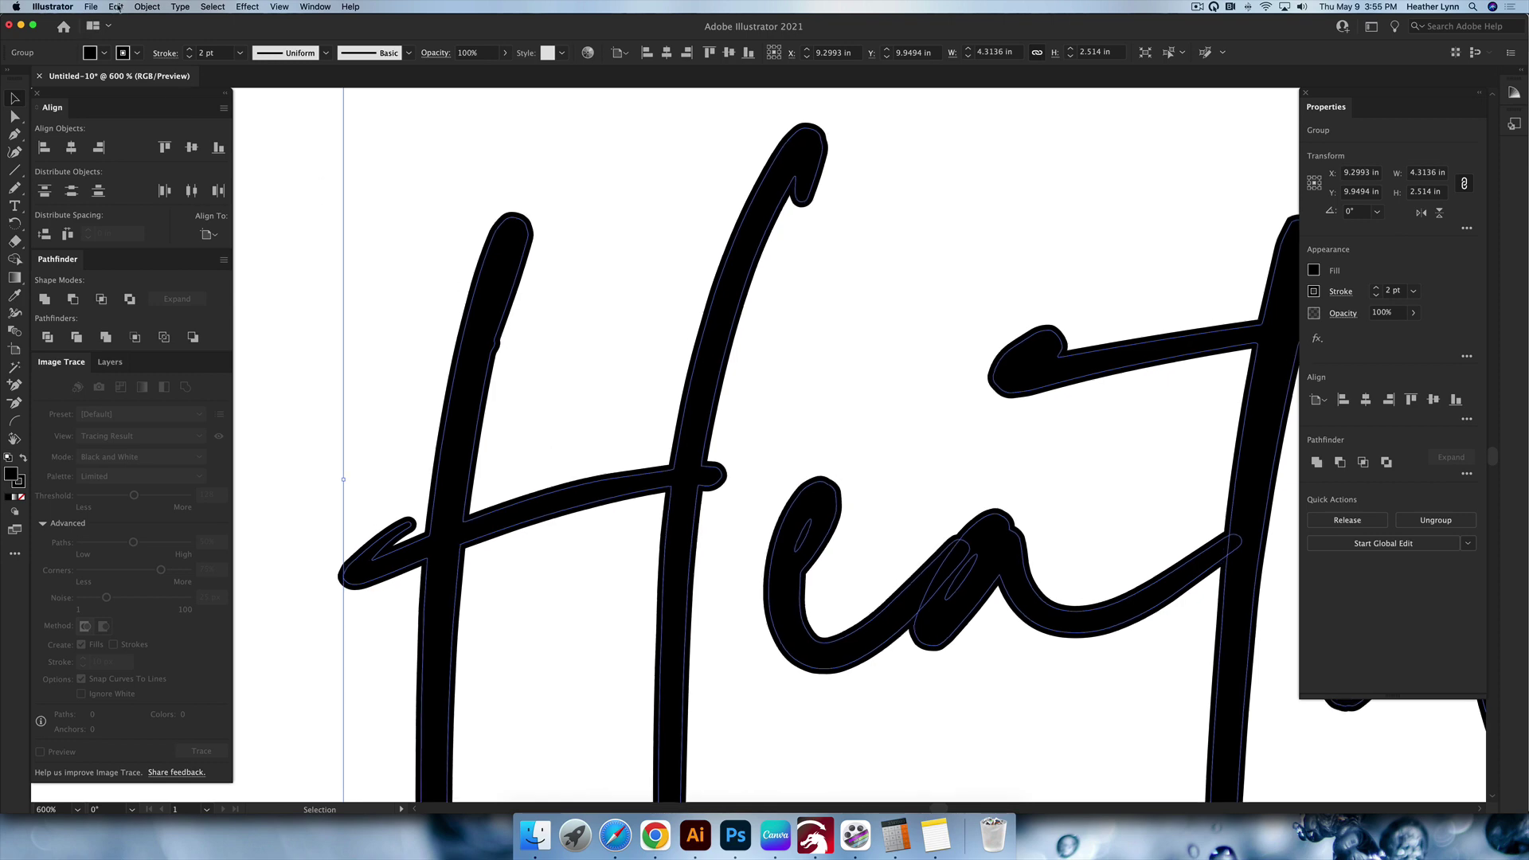
{"action": "left_click", "coordinate": [147, 7]}
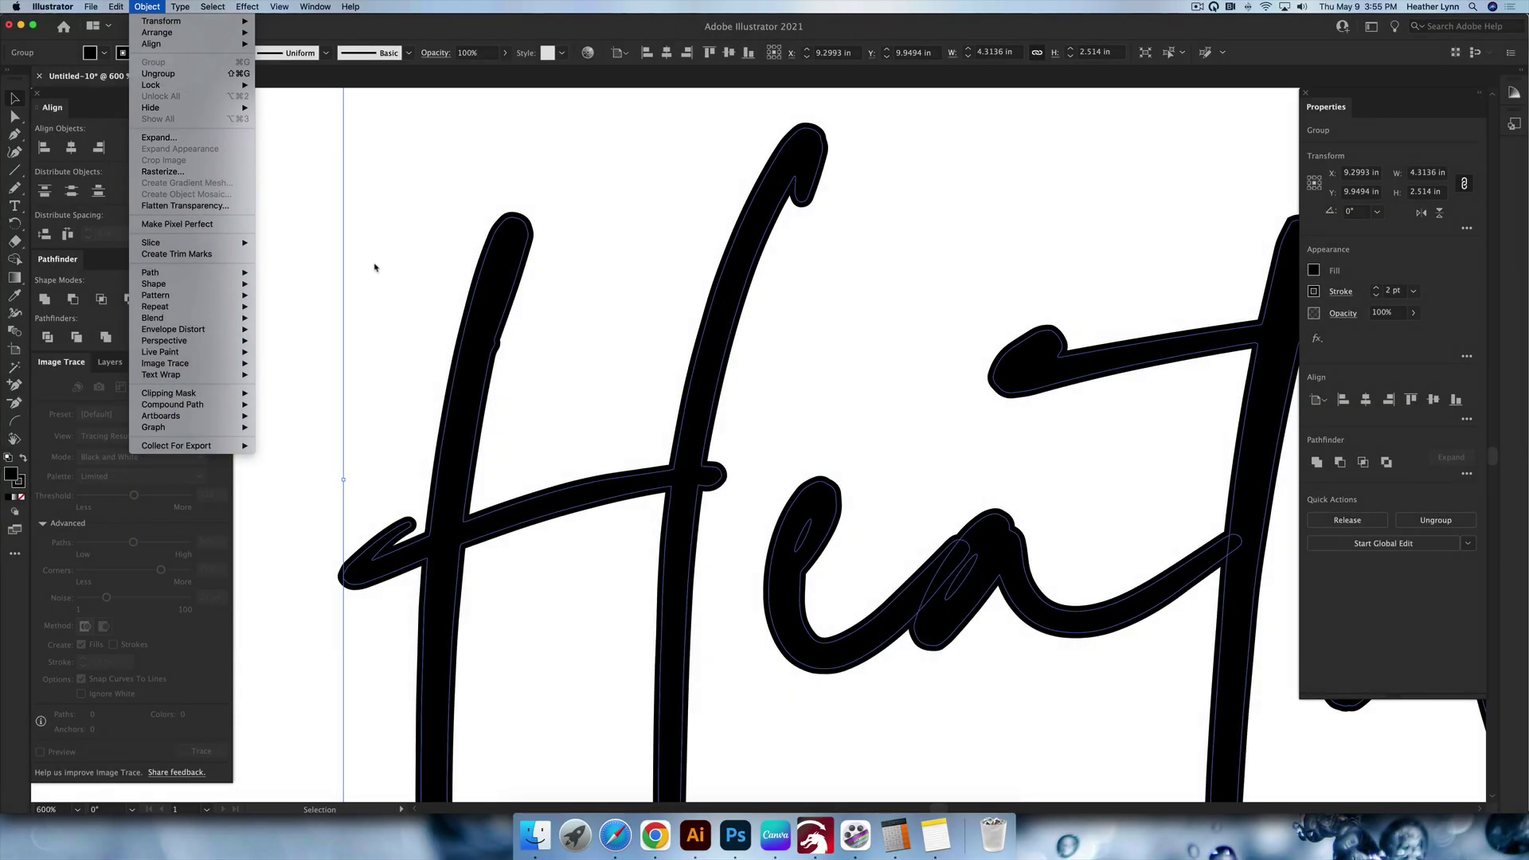
- Expand the thickened Heather's fill and its 2 pt stroke into filled outline shapes
{"action": "left_click", "coordinate": [169, 141]}
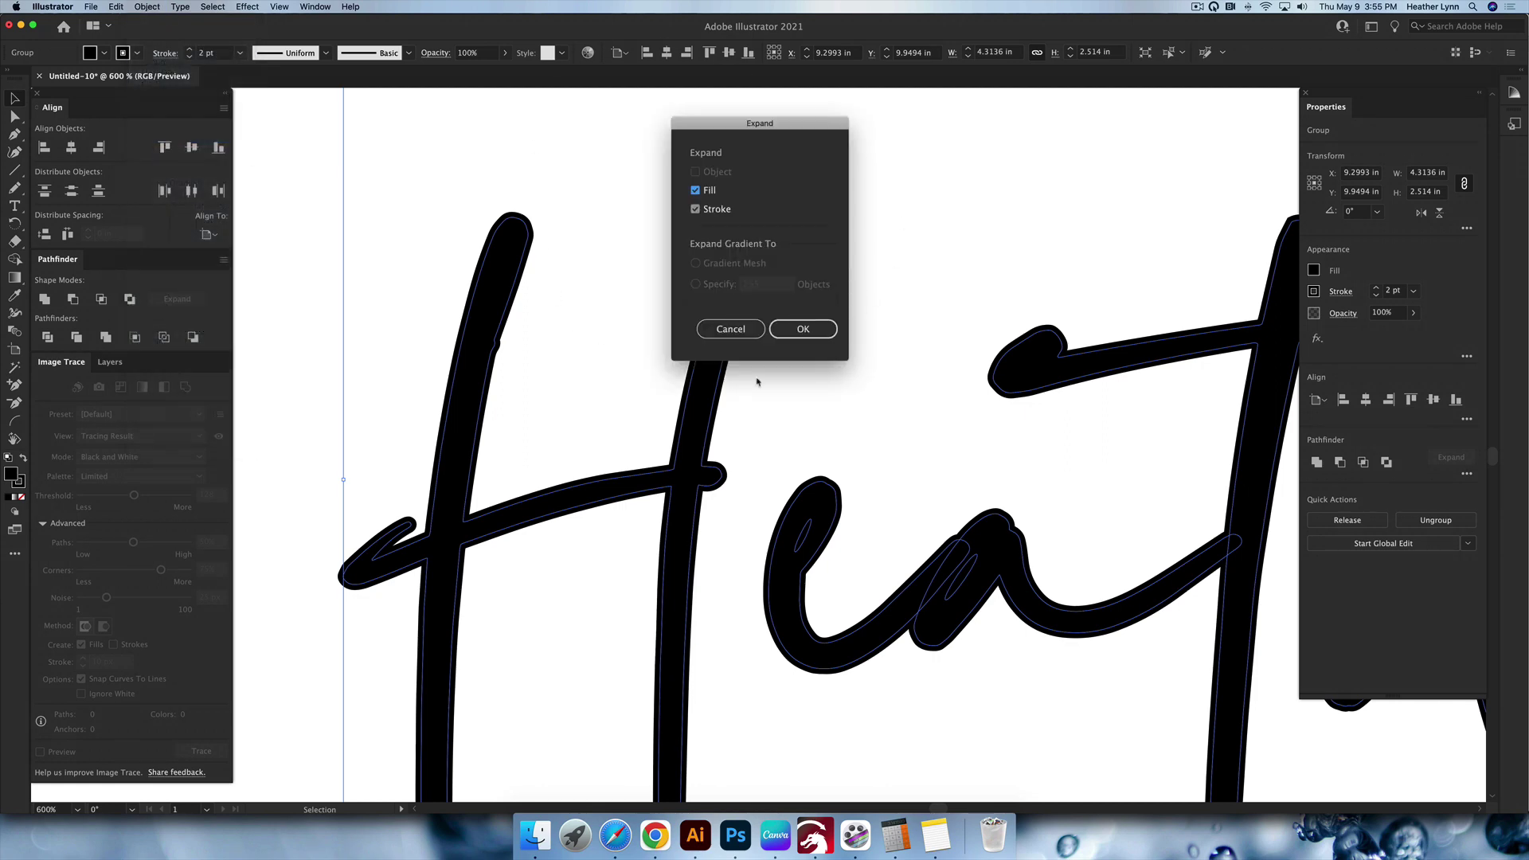
{"action": "left_click", "coordinate": [799, 333]}
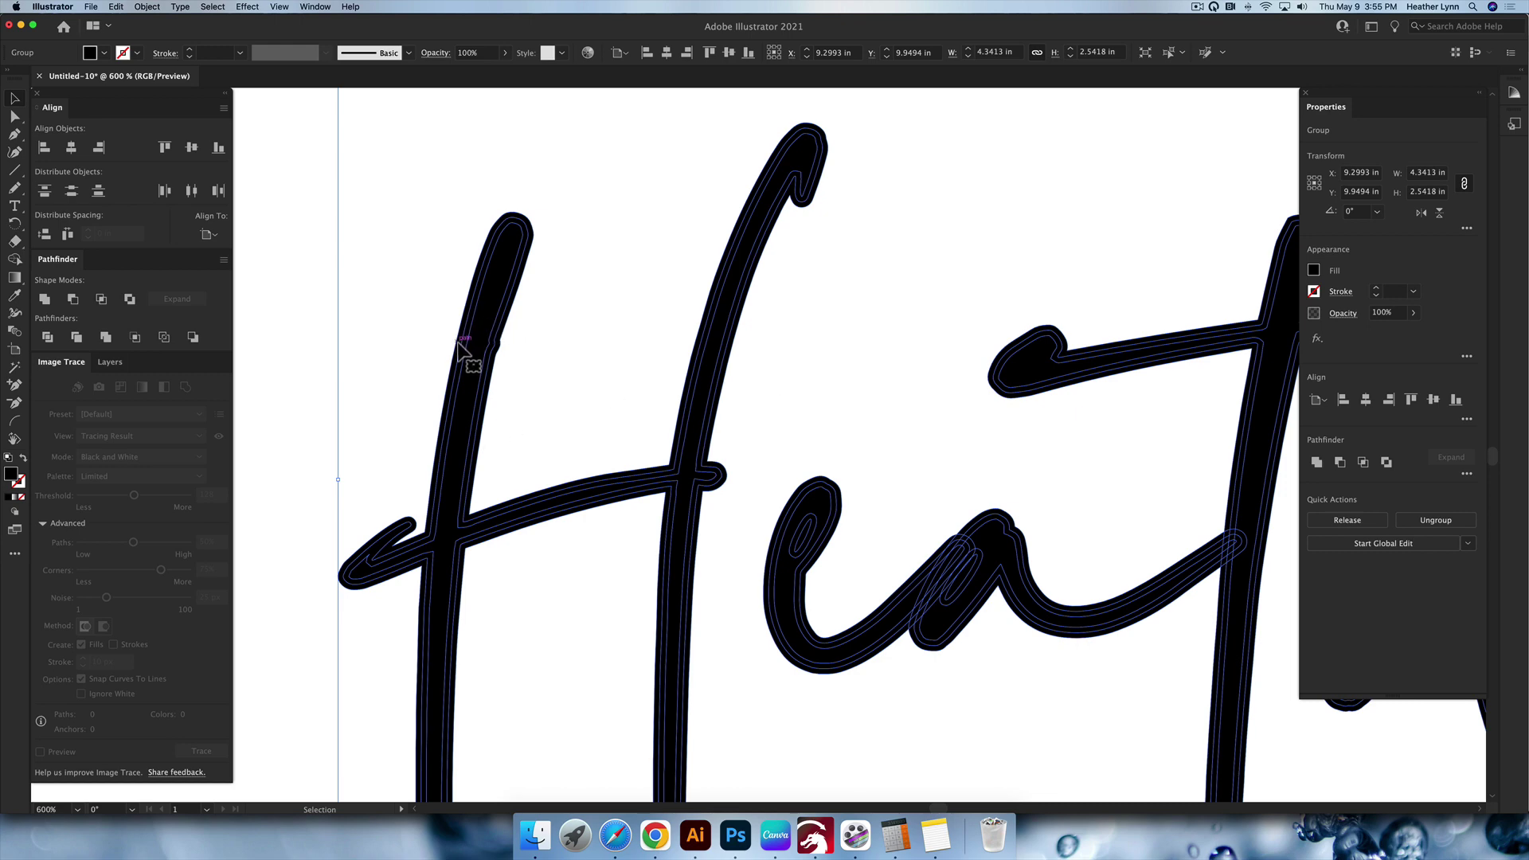
{"action": "scroll", "coordinate": [820, 389], "scroll_direction": "down", "scroll_amount": 1}
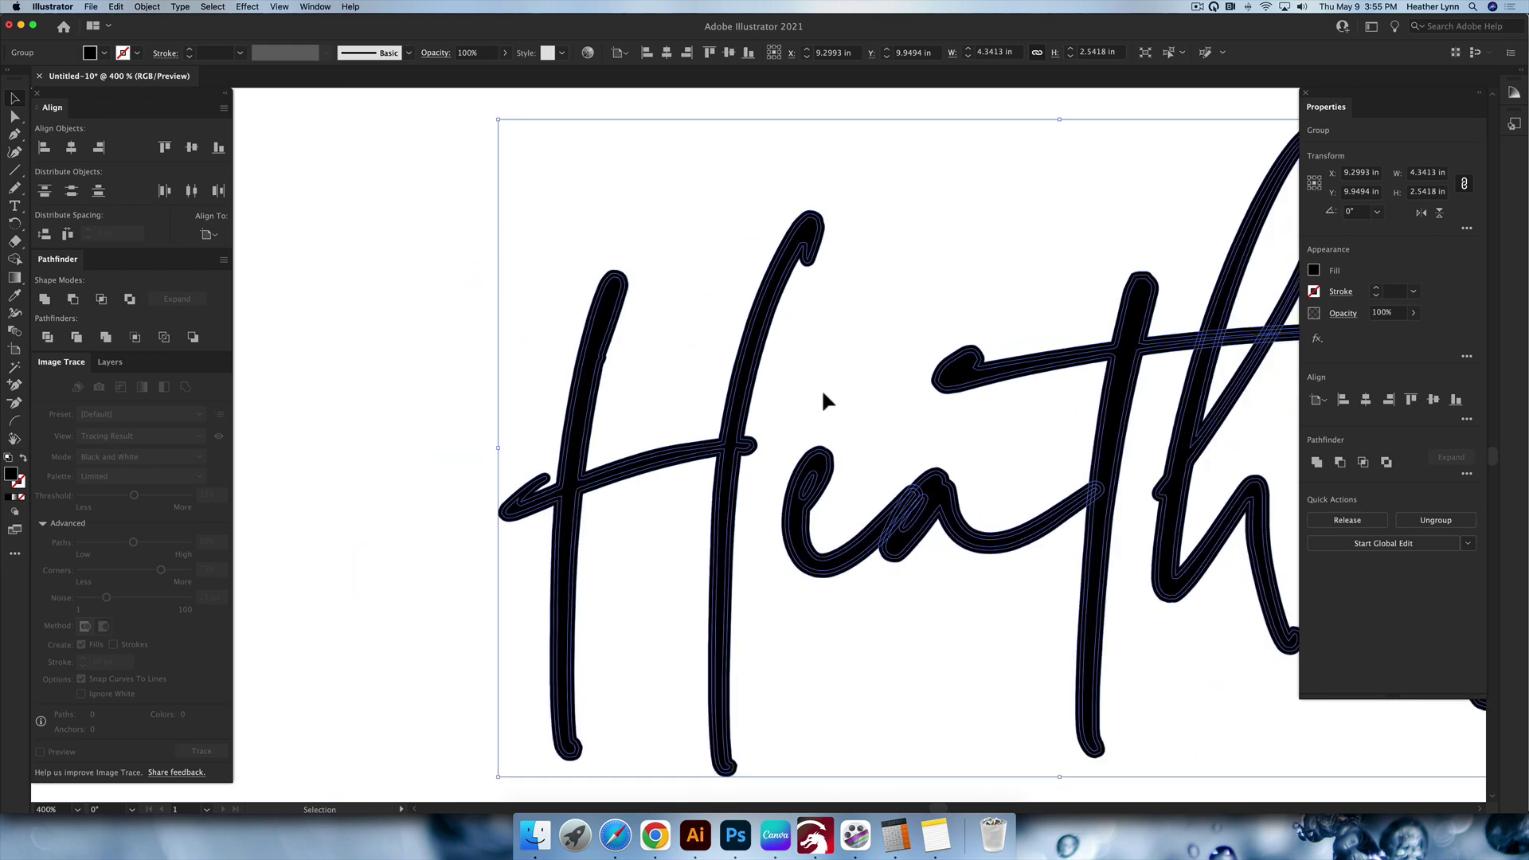
{"action": "scroll", "coordinate": [826, 399], "scroll_direction": "down", "scroll_amount": 1}
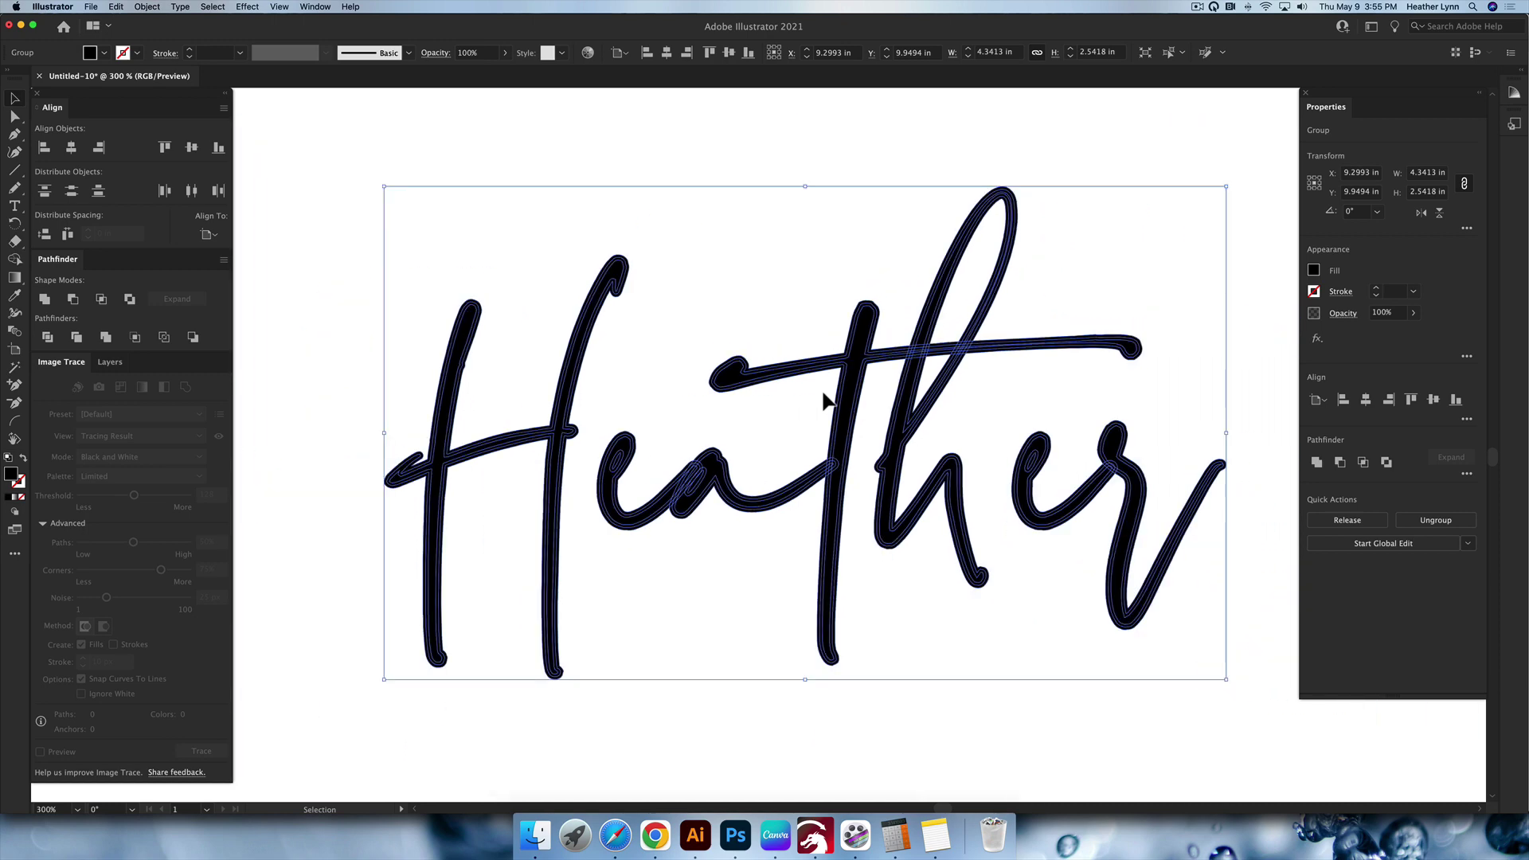
{"action": "scroll", "coordinate": [824, 394], "scroll_direction": "right", "scroll_amount": 3}
{"action": "scroll", "coordinate": [997, 395], "scroll_direction": "left", "scroll_amount": 2}
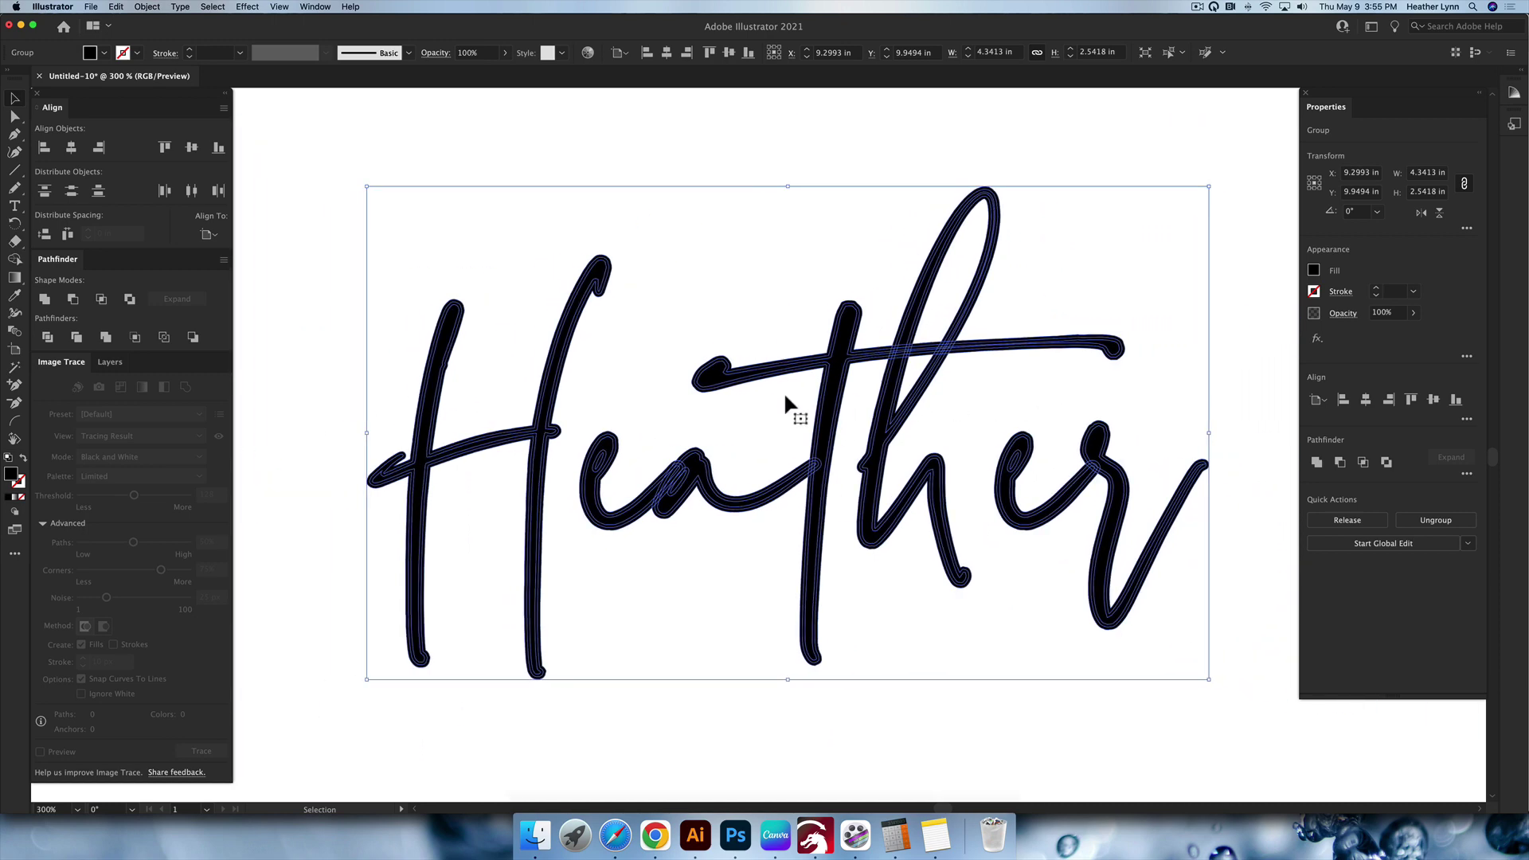
- Unite the expanded Heather in Pathfinder, verify it in Outline view, and compare with the thinner Heather
{"action": "left_click", "coordinate": [45, 301]}
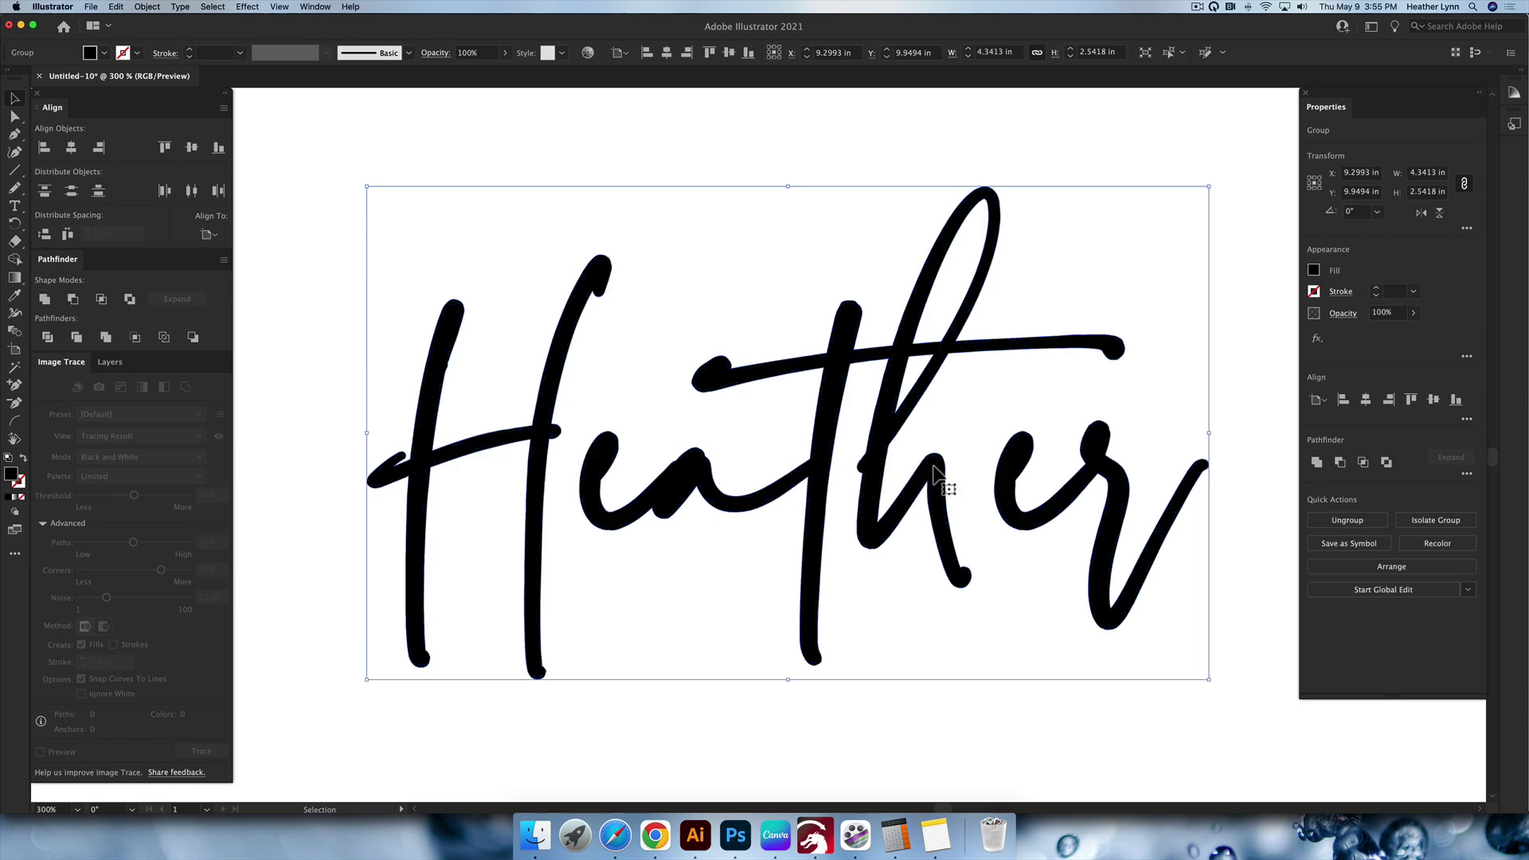
{"action": "key", "text": "super+y"}
{"action": "key", "text": "super+y"}
{"action": "key", "text": "super+minus"}
{"action": "key", "text": "super+minus"}
{"action": "scroll", "coordinate": [953, 454], "scroll_direction": "up", "scroll_amount": 2}
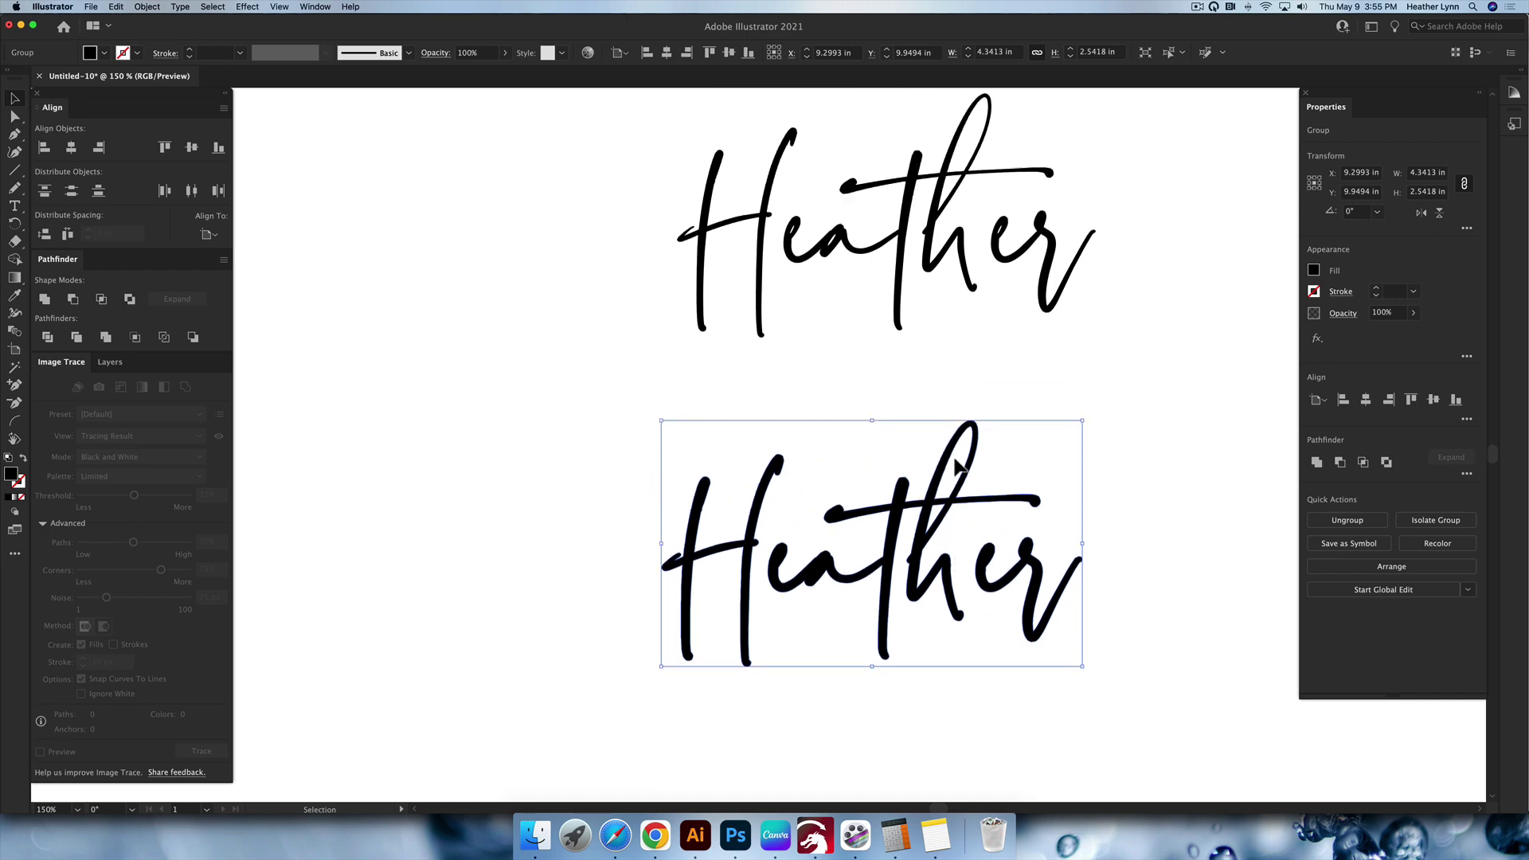
{"action": "scroll", "coordinate": [959, 466], "scroll_direction": "right", "scroll_amount": 3}
{"action": "left_click", "coordinate": [960, 330]}
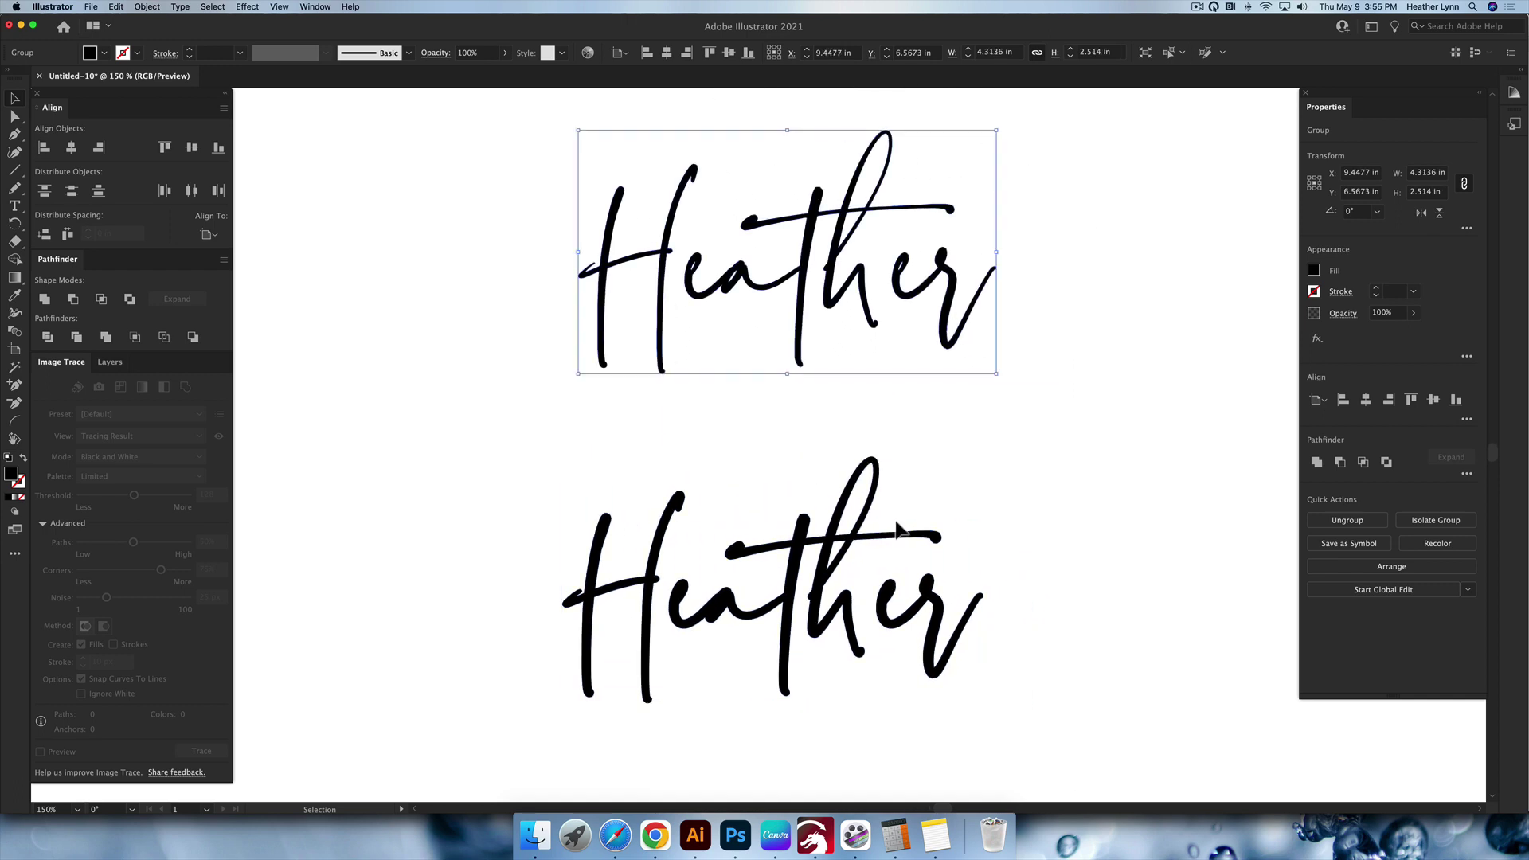
{"action": "left_click", "coordinate": [852, 542]}
{"action": "left_click", "coordinate": [941, 550]}
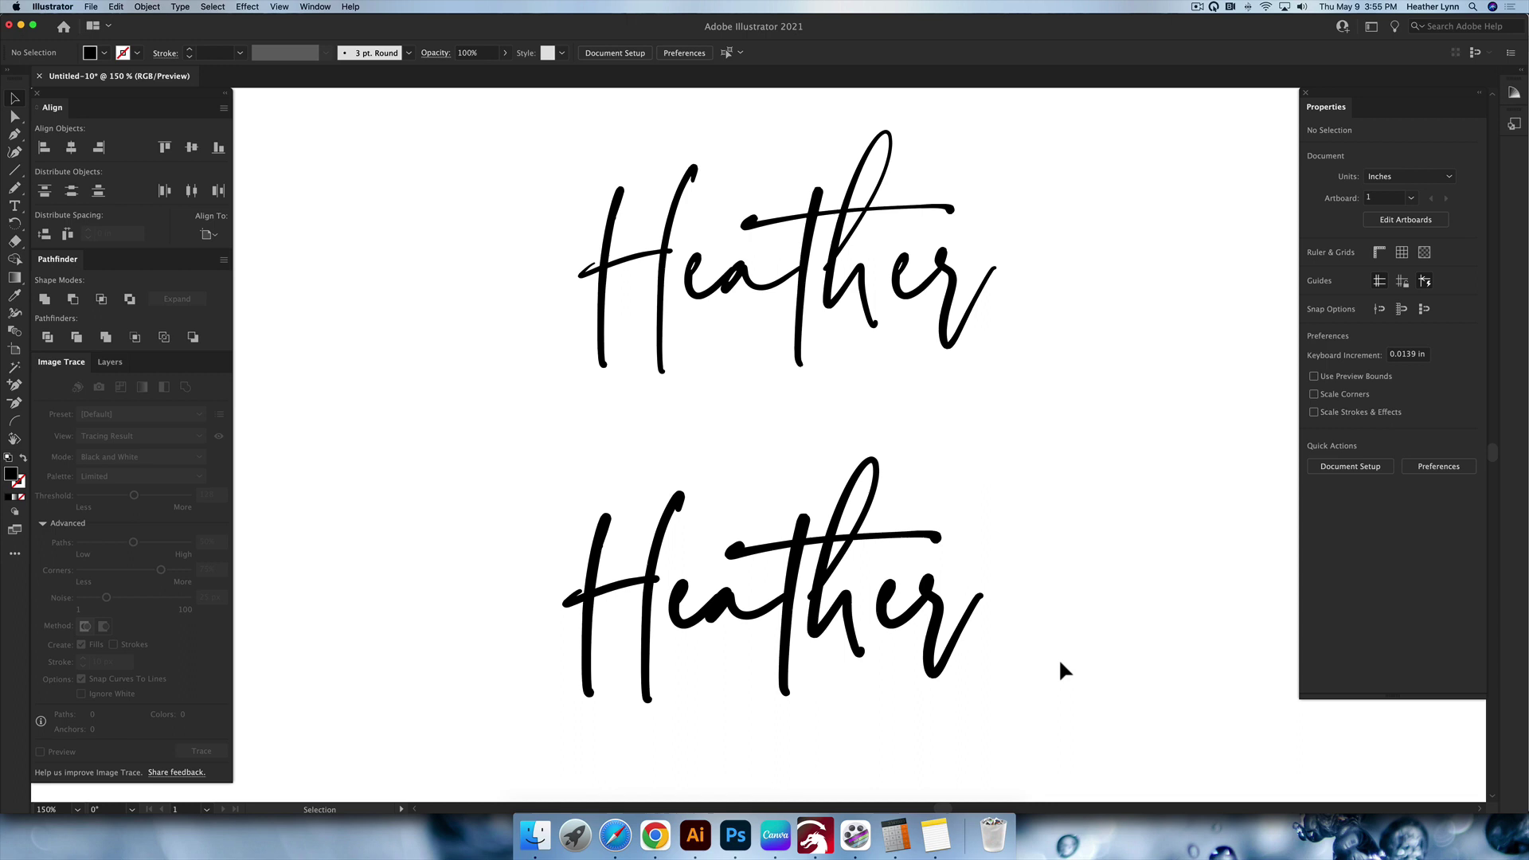
{"action": "key", "text": "super+minus"}
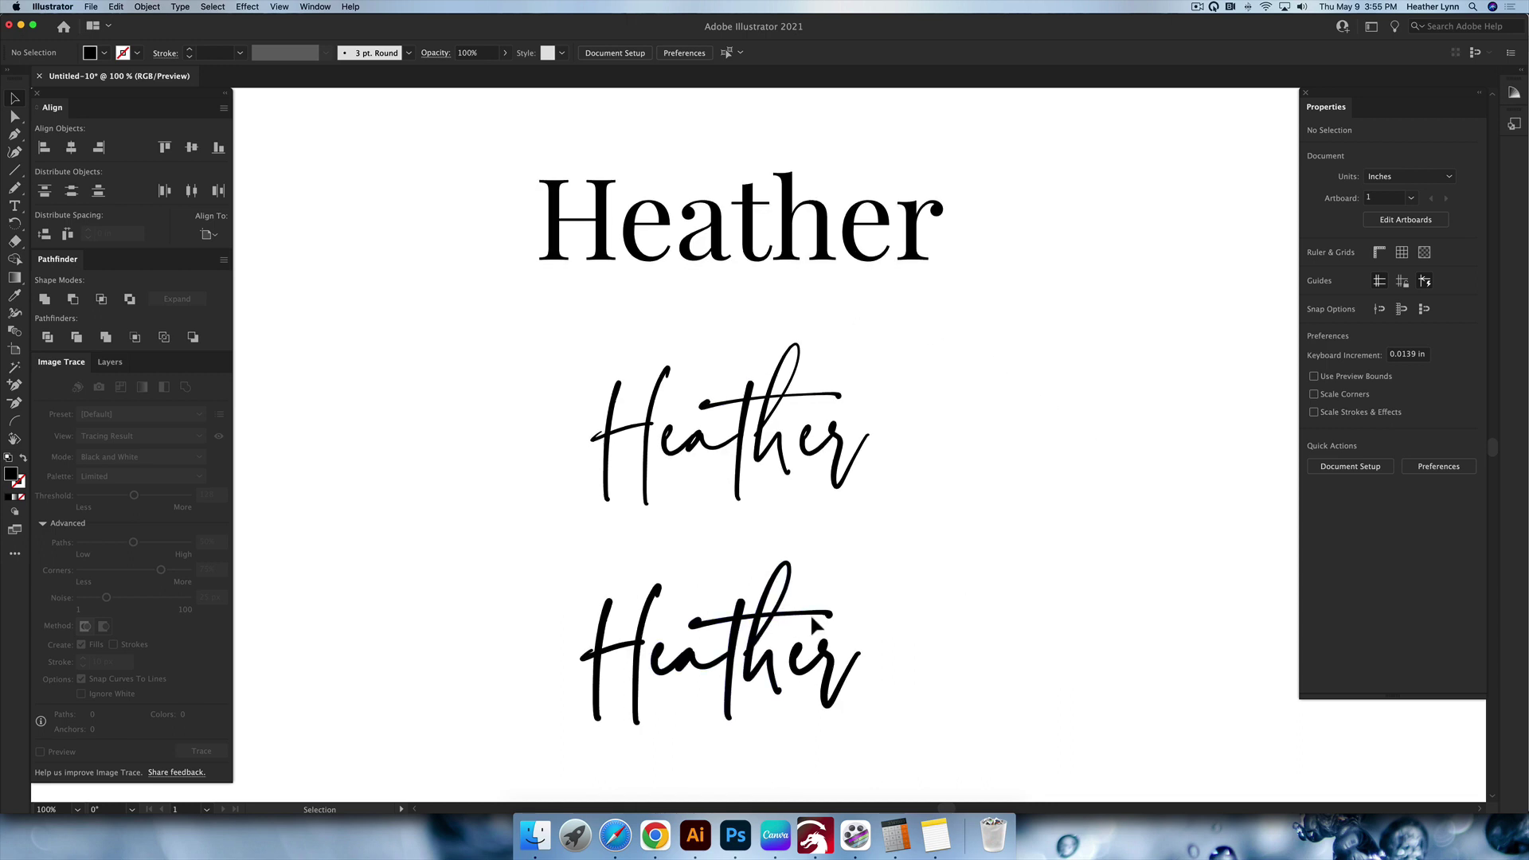